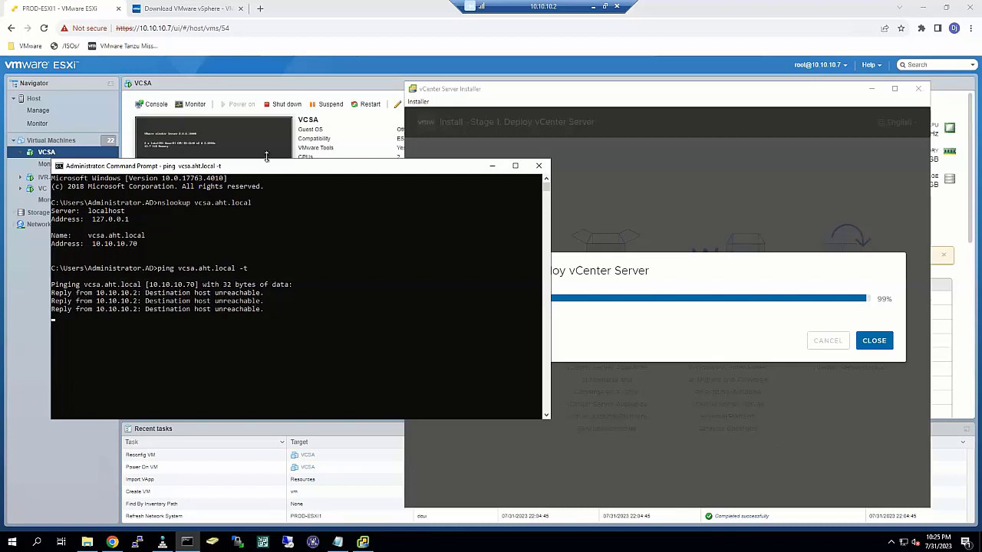
# Move the command prompt window aside and stop the continuous ping of vcsa.aht.local.
pyautogui.moveTo(272, 166); pyautogui.dragTo(358, 184)
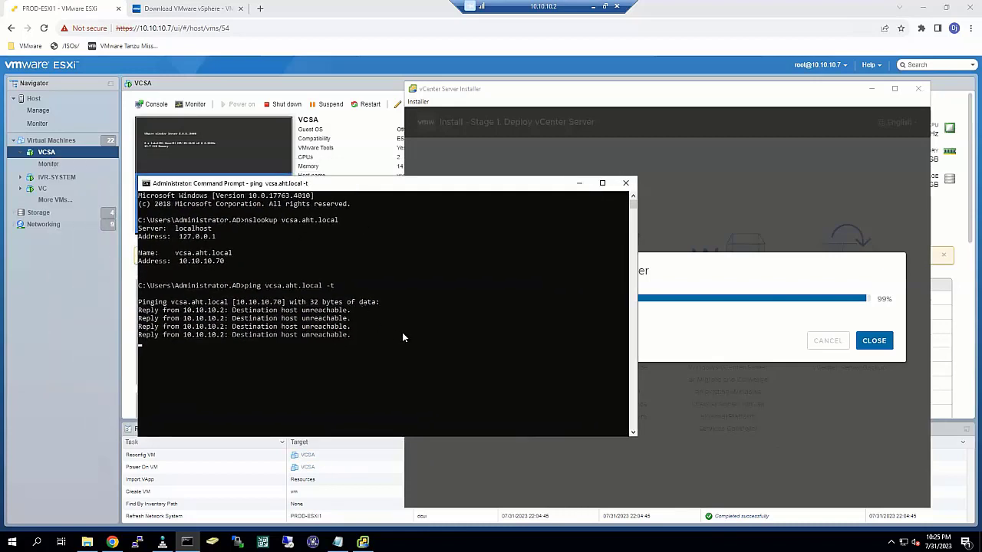
pyautogui.hotkey('ctrl', 'c')
pyautogui.press('Return')
pyautogui.press('Up')
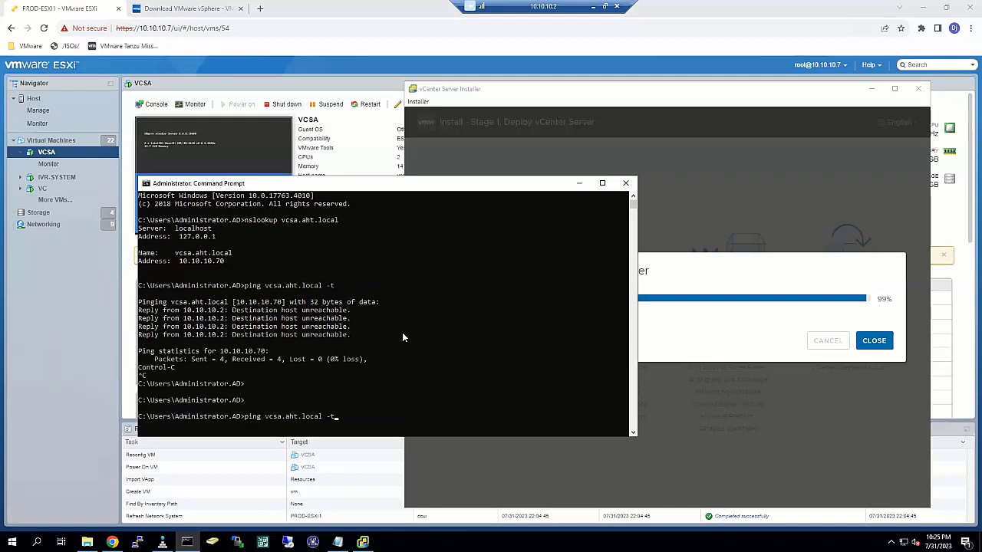
pyautogui.press('BackSpace')
pyautogui.press('BackSpace')
pyautogui.press('BackSpace')
pyautogui.press('BackSpace')
pyautogui.press('BackSpace')
pyautogui.press('BackSpace')
pyautogui.press('BackSpace')
pyautogui.press('BackSpace')
pyautogui.press('BackSpace')
pyautogui.press('BackSpace')
pyautogui.press('BackSpace')
pyautogui.press('BackSpace')
pyautogui.press('BackSpace')
pyautogui.press('BackSpace')
pyautogui.press('BackSpace')
pyautogui.press('BackSpace')
pyautogui.press('BackSpace')
# Set the VLAN ID of the PG-MGMT port group to 110 in the ESXi networking settings and refresh its details.
pyautogui.click(44, 224)
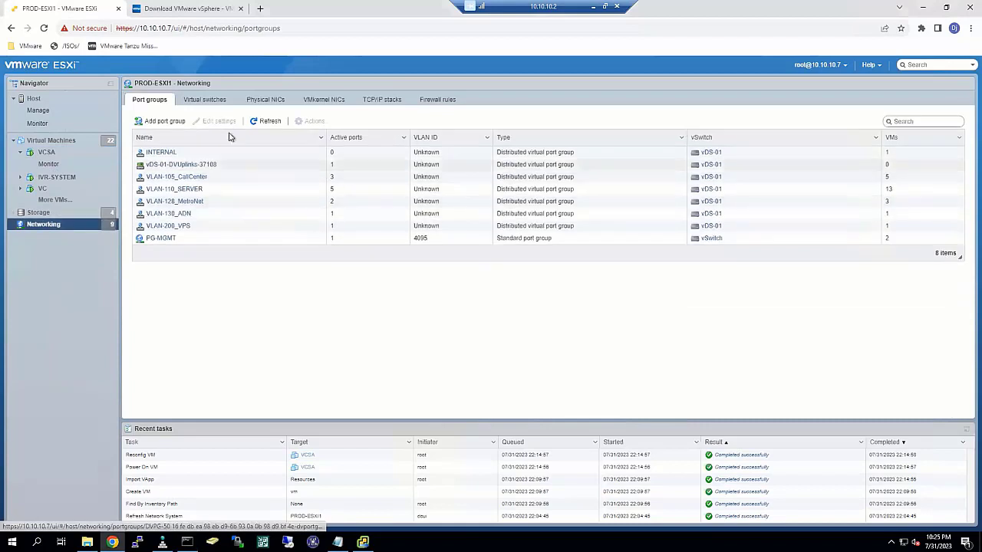
pyautogui.click(169, 239)
pyautogui.click(161, 108)
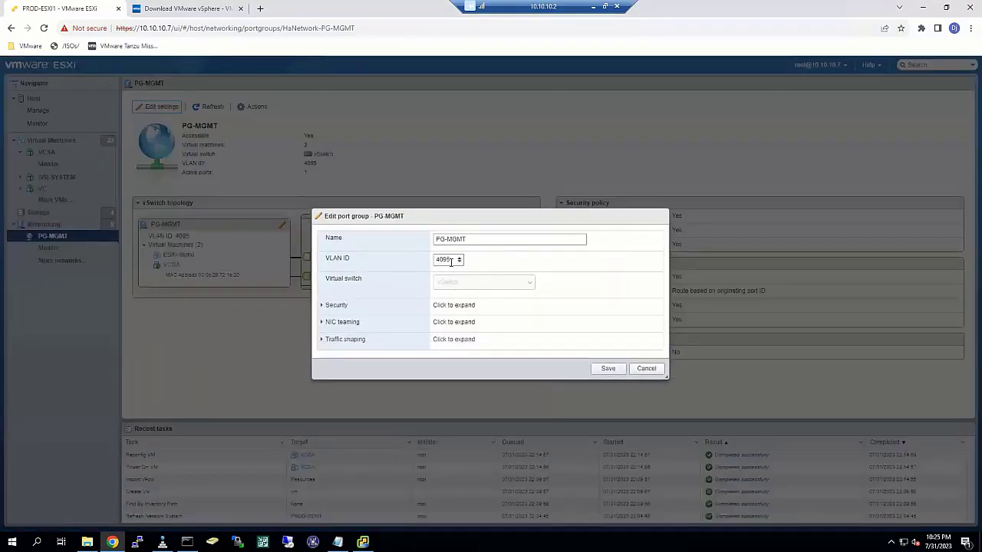
pyautogui.moveTo(450, 260); pyautogui.dragTo(430, 263)
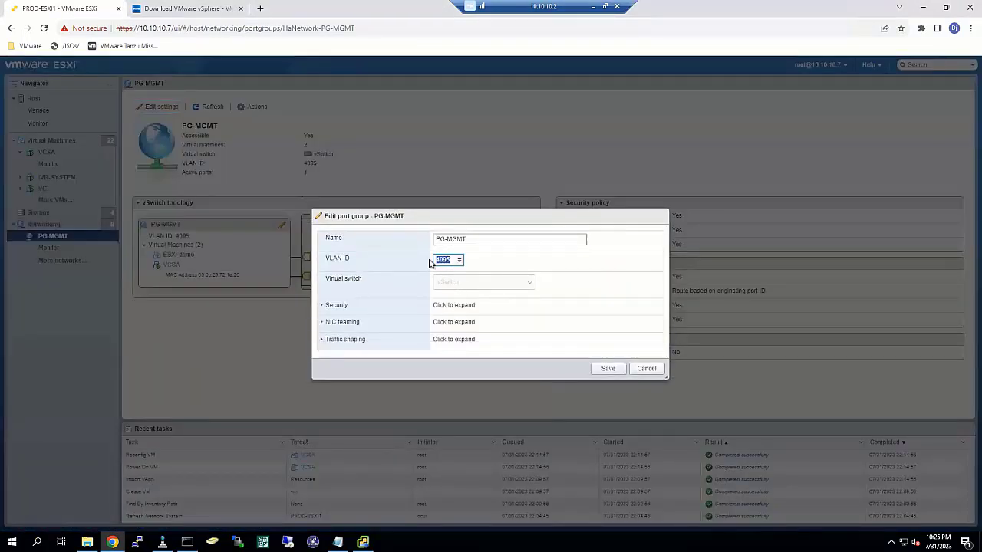
pyautogui.write('11')
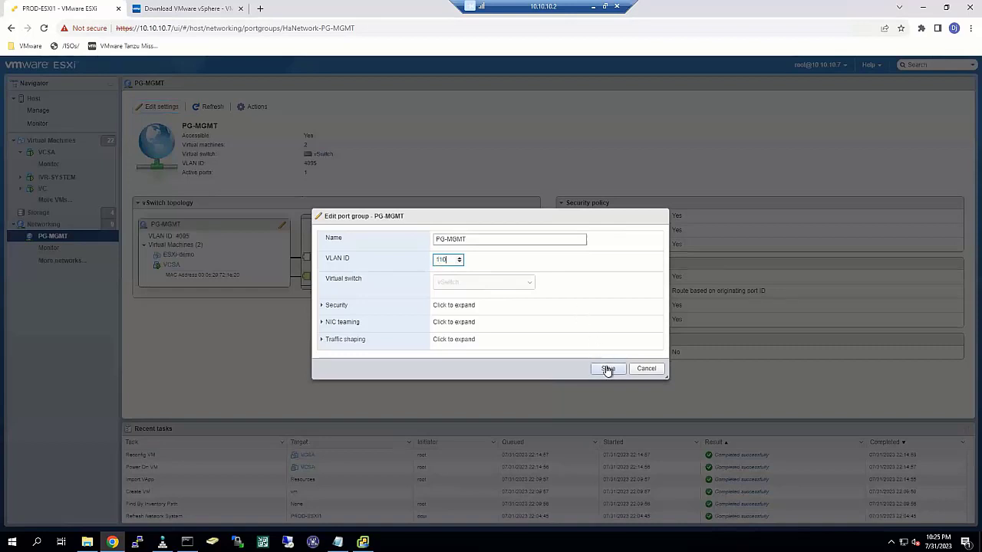
pyautogui.write('0')
pyautogui.click(607, 369)
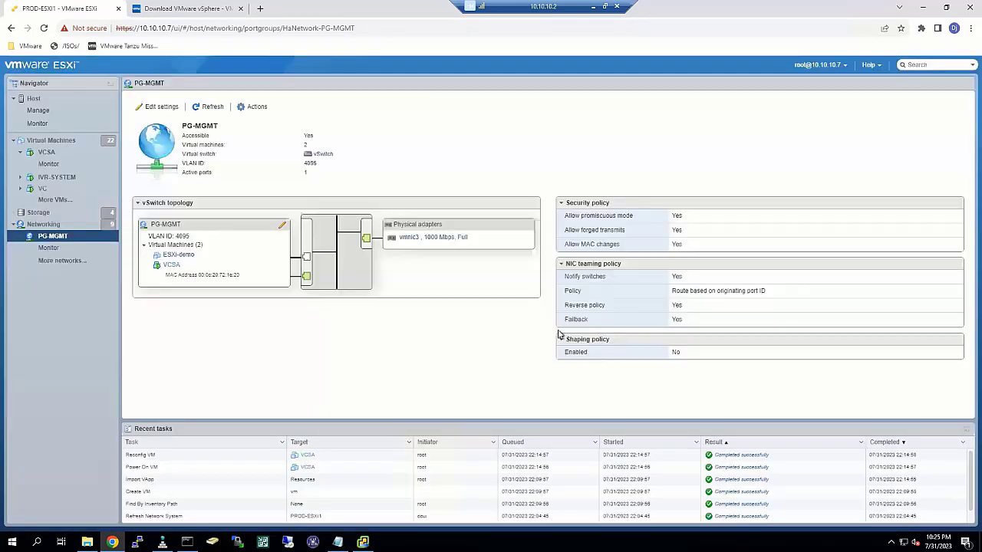
pyautogui.click(206, 108)
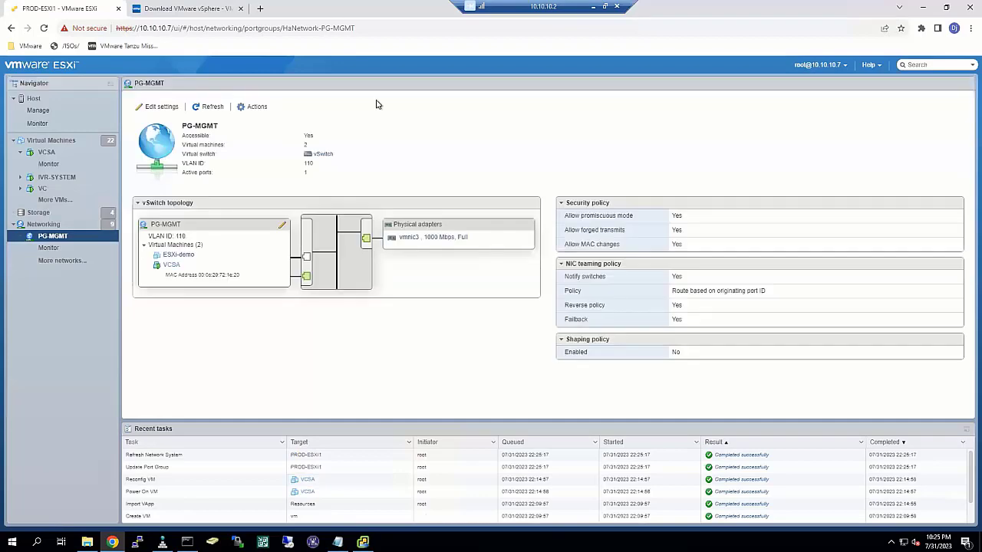
# In the command prompt, run nslookup for vcsa.aht.local and start a continuous ping to it with ping vcsa.aht.local -t.
pyautogui.click(54, 140)
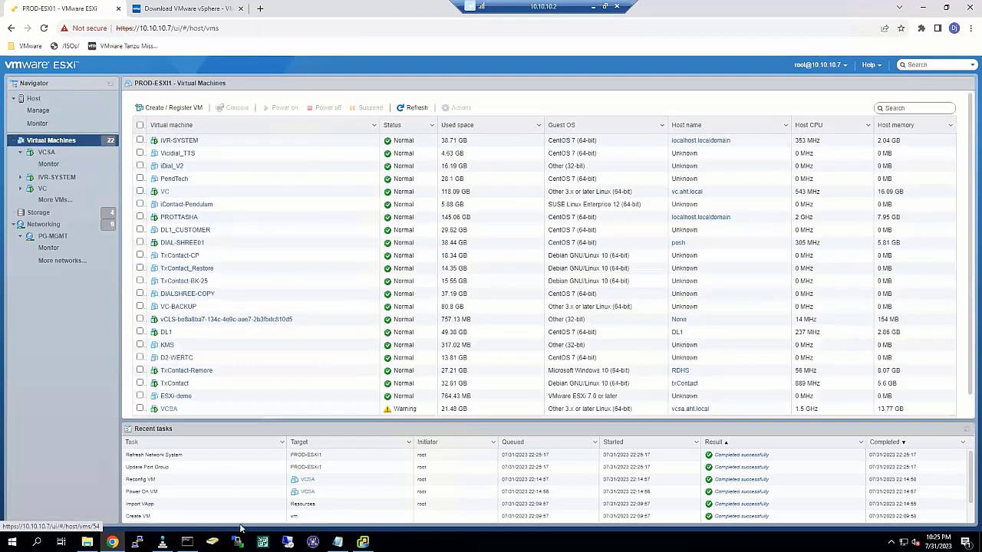
pyautogui.hotkey('alt', 'Tab')
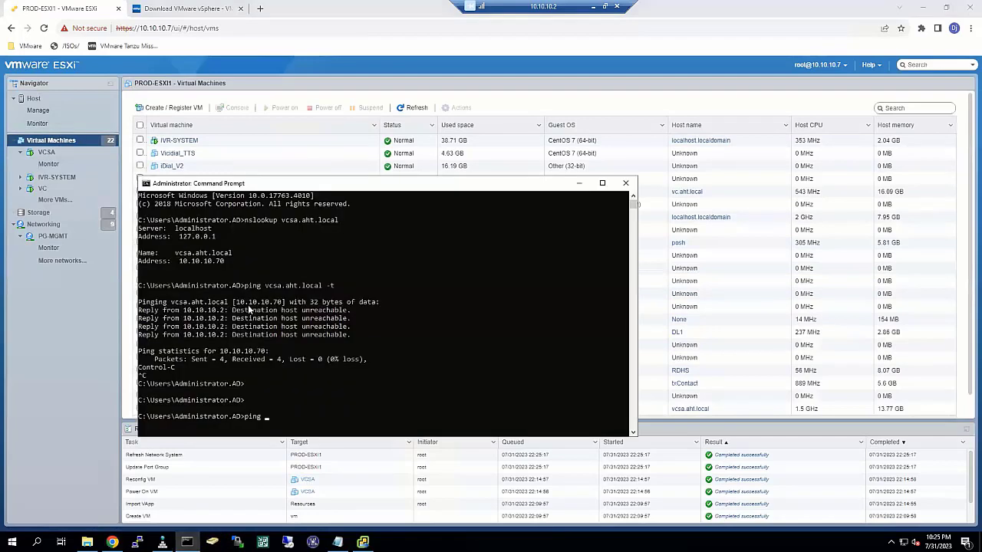
pyautogui.press('Up')
pyautogui.press('Up')
pyautogui.press('Return')
pyautogui.press('Up')
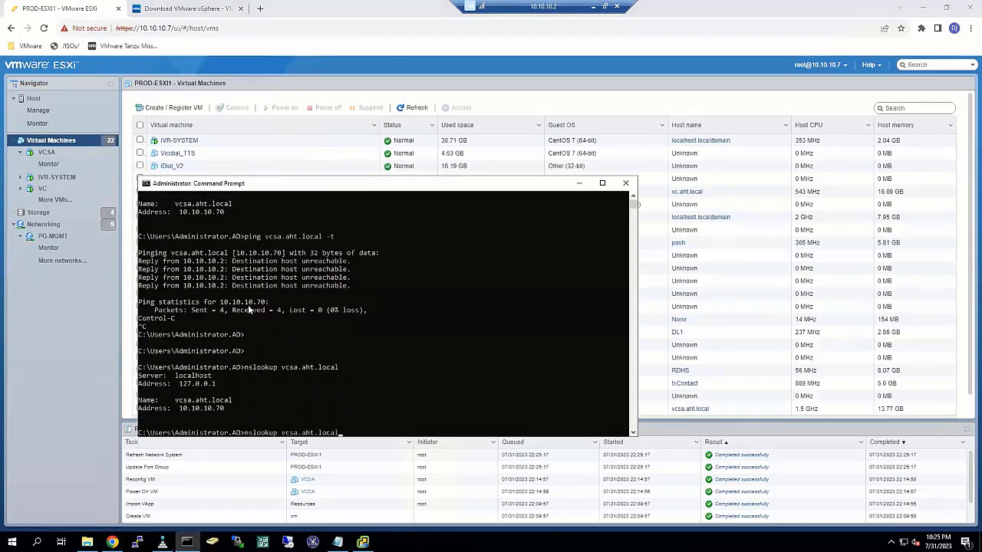
pyautogui.press('Up')
pyautogui.press('Return')
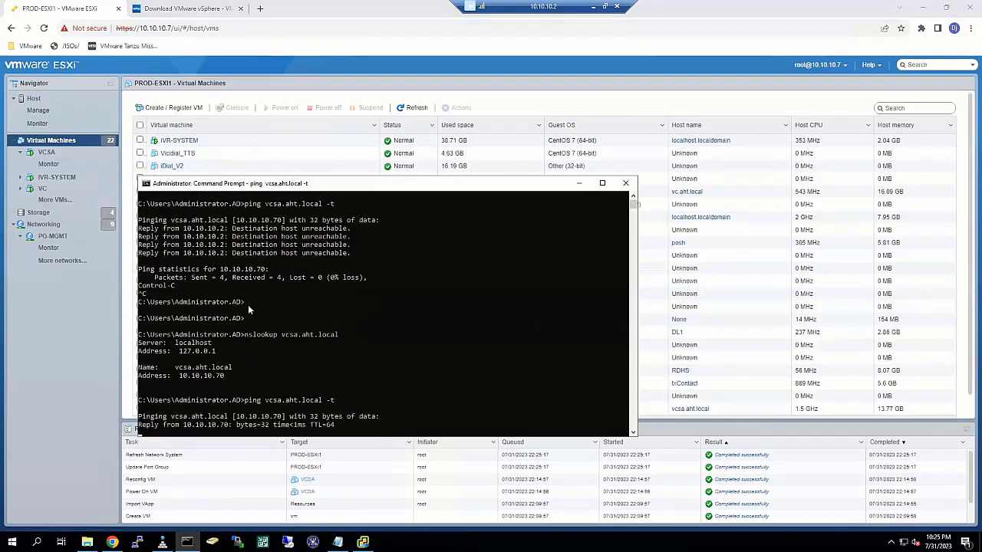
# Switch to the vCenter Server Installer and arrange a smaller command prompt window beside its dialog.
pyautogui.click(363, 542)
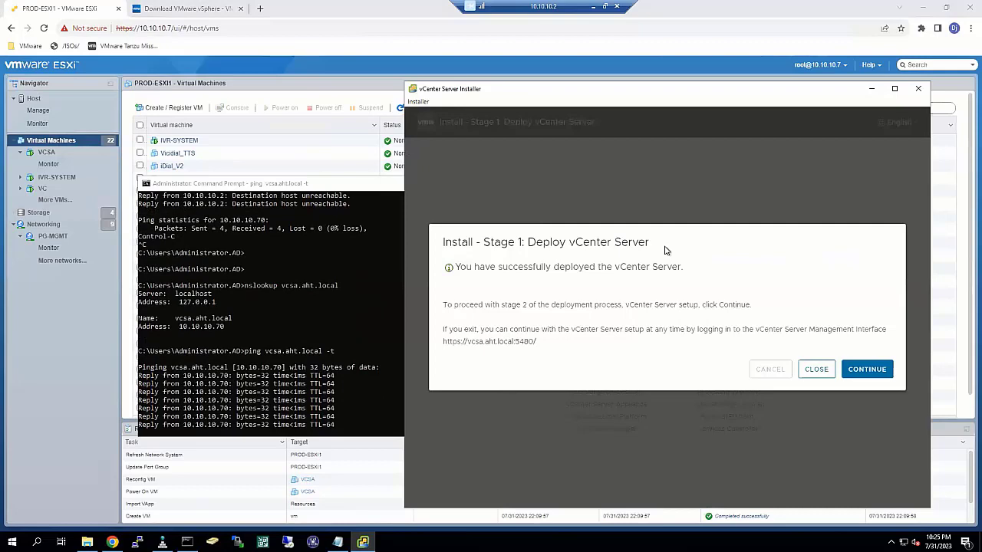
pyautogui.moveTo(176, 184); pyautogui.dragTo(260, 201)
pyautogui.moveTo(453, 211); pyautogui.dragTo(209, 195)
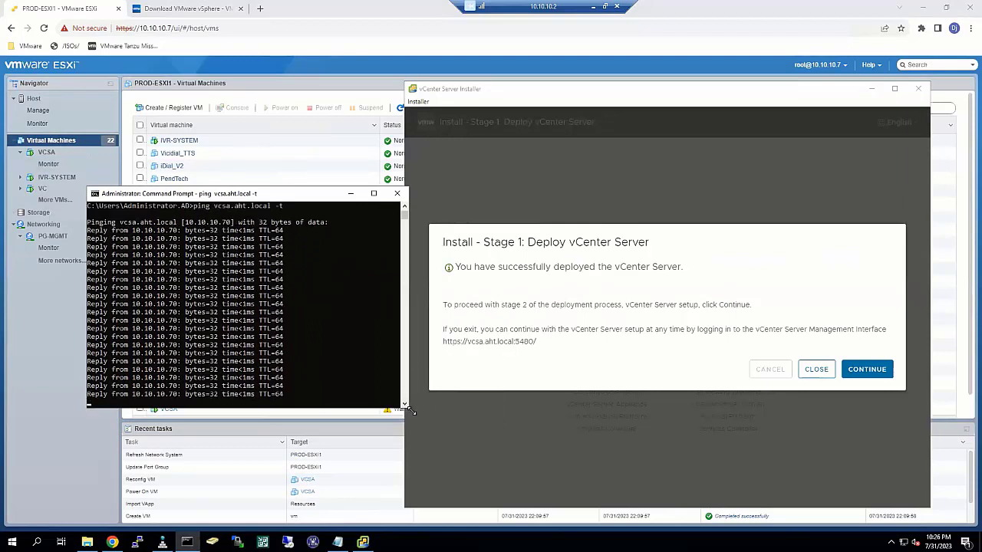
pyautogui.moveTo(412, 411); pyautogui.dragTo(413, 430)
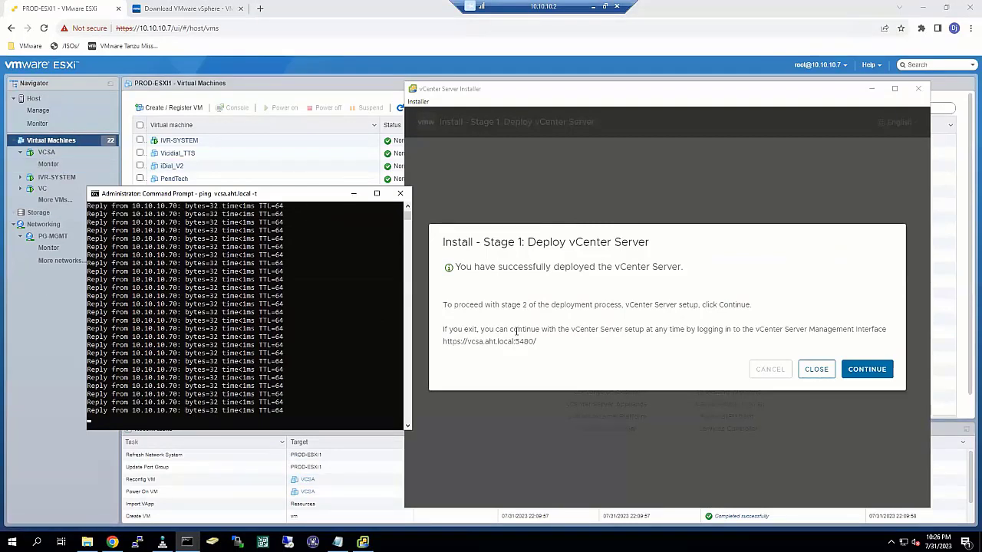
# Continue the vCenter Server installation to Stage 2 and advance past the Introduction to the vCenter Server Configuration page.
pyautogui.moveTo(444, 342); pyautogui.dragTo(544, 344)
pyautogui.click(551, 344)
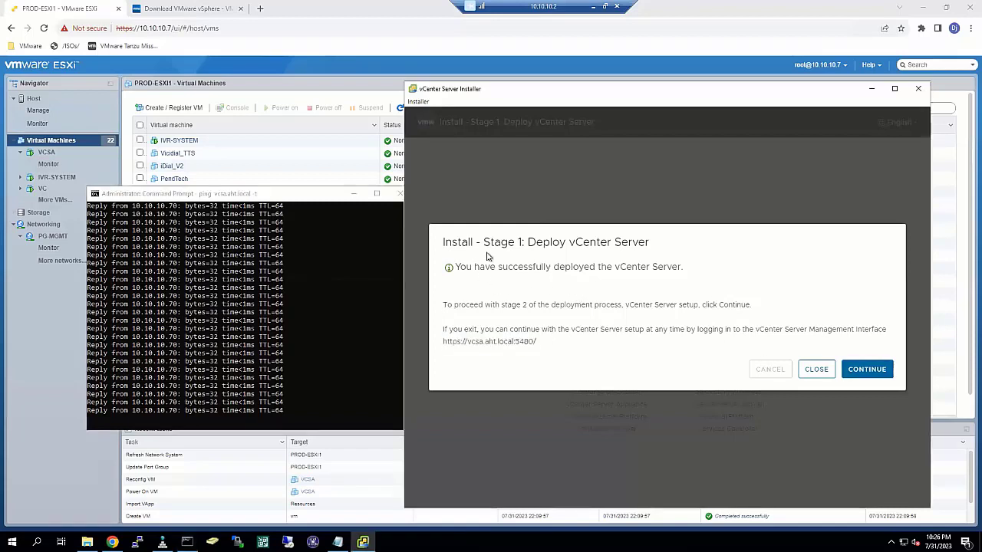
pyautogui.moveTo(483, 243); pyautogui.dragTo(524, 238)
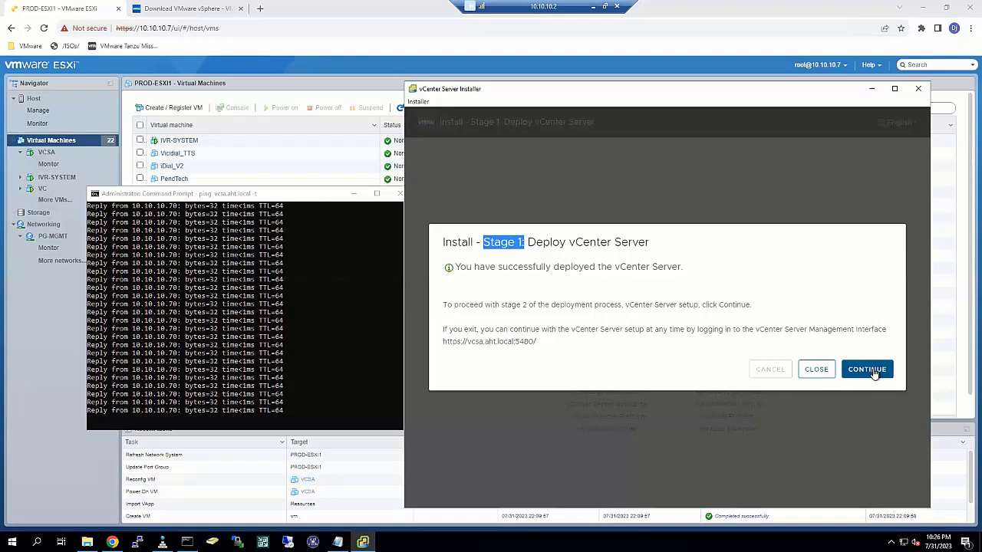
pyautogui.click(875, 372)
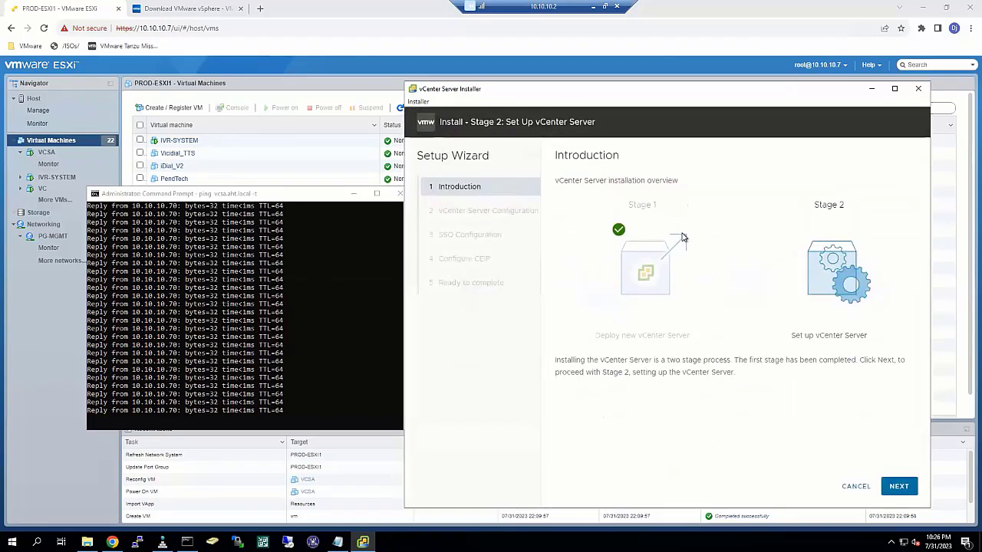
pyautogui.moveTo(628, 205); pyautogui.dragTo(656, 204)
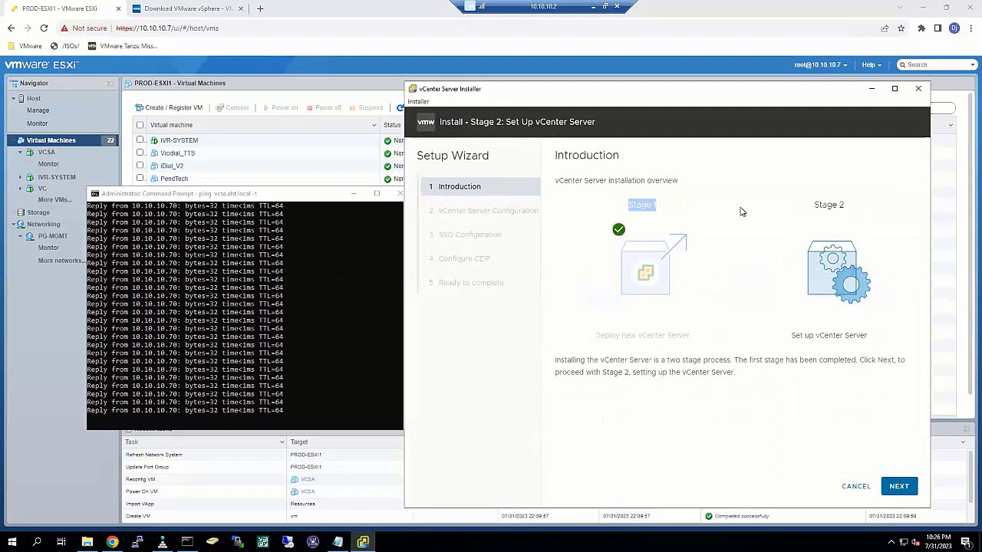
pyautogui.moveTo(814, 205); pyautogui.dragTo(847, 209)
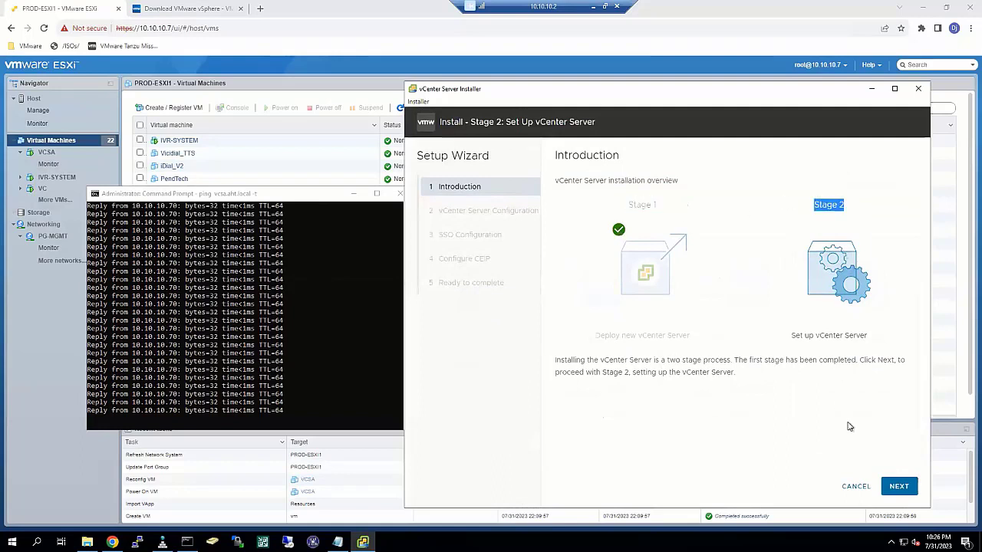
pyautogui.click(899, 487)
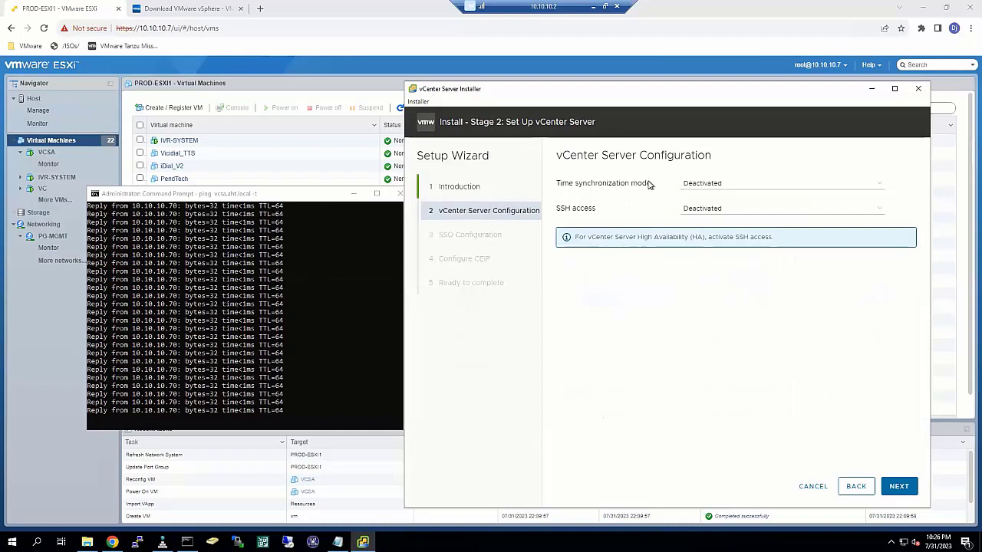
# Set SSH access to Activated in the vCenter Server Configuration and proceed to the SSO configuration.
pyautogui.moveTo(559, 215); pyautogui.dragTo(604, 212)
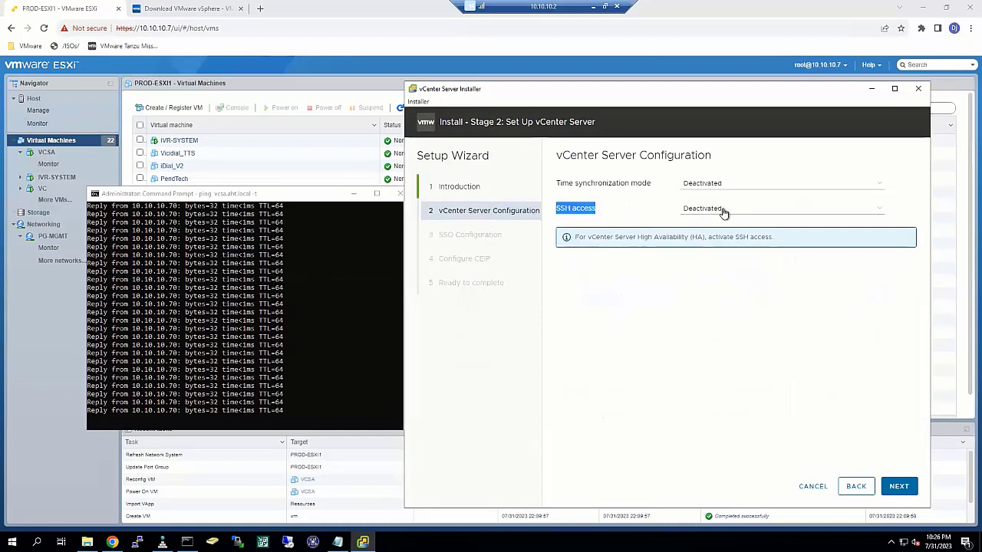
pyautogui.click(724, 214)
pyautogui.click(719, 222)
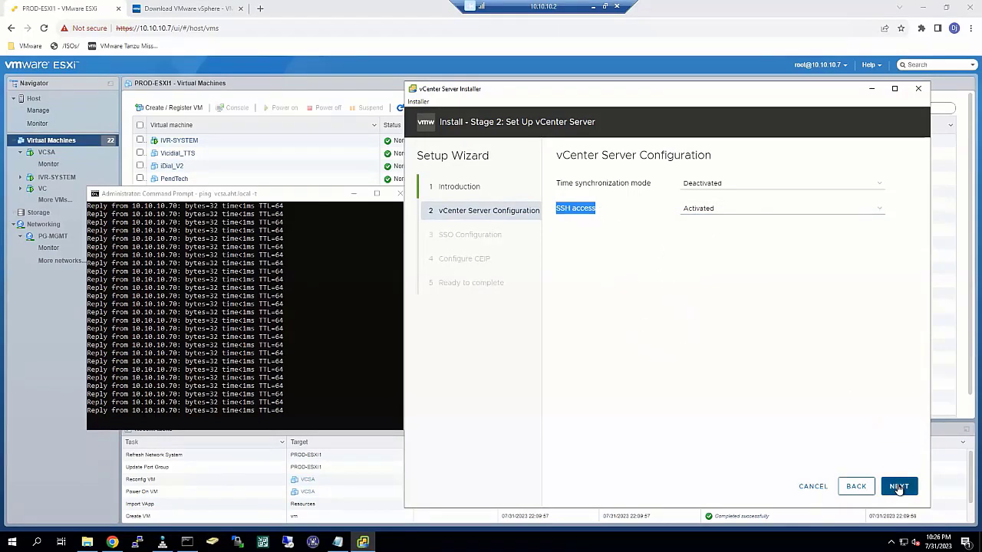
pyautogui.click(899, 487)
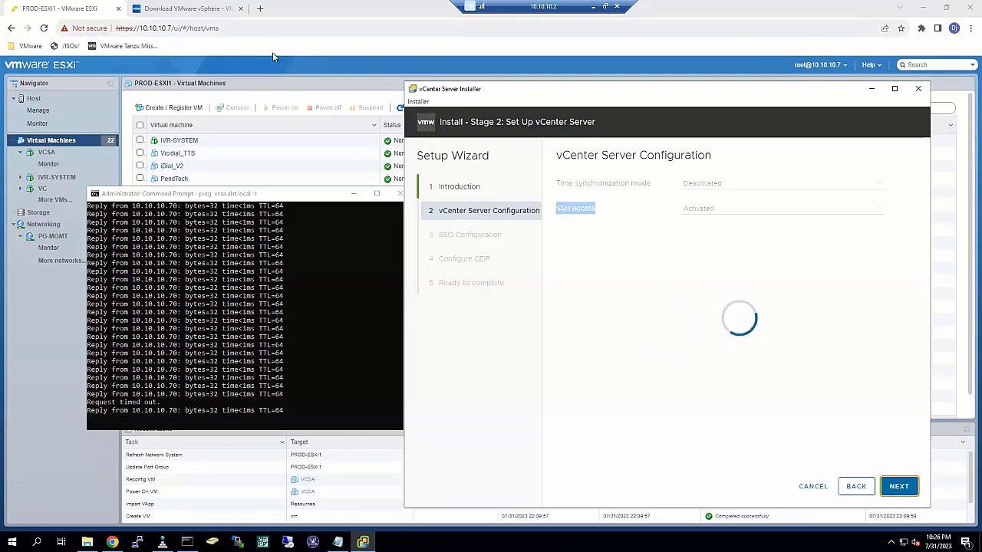
# Check the VCSA virtual machine's details in the ESXi host client, and return to the vCenter Server Installer.
pyautogui.click(44, 328)
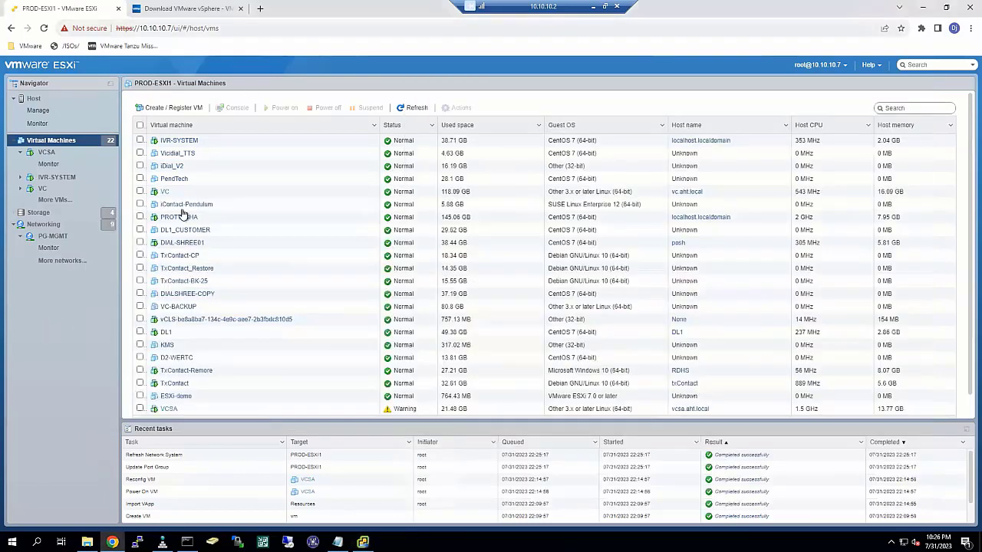
pyautogui.scroll(-1, 162, 393)
pyautogui.click(165, 387)
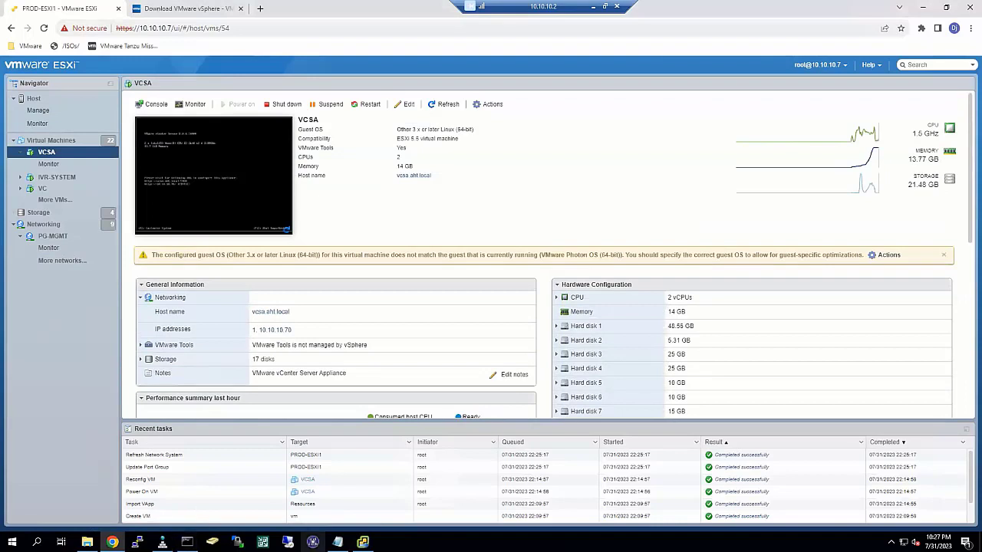
pyautogui.click(363, 543)
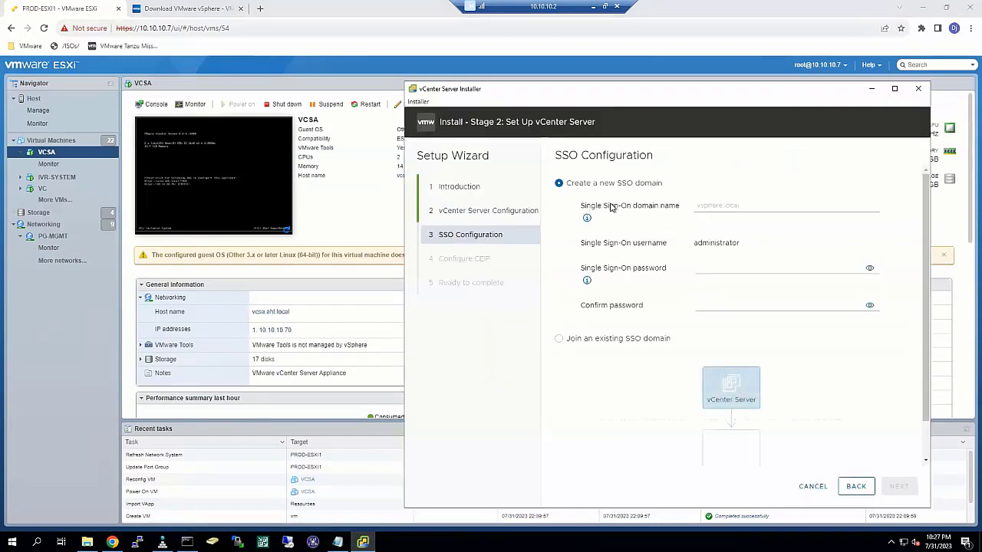
# Enter vclass.local as the Single Sign-On domain name for the new SSO domain.
pyautogui.moveTo(583, 207); pyautogui.dragTo(680, 212)
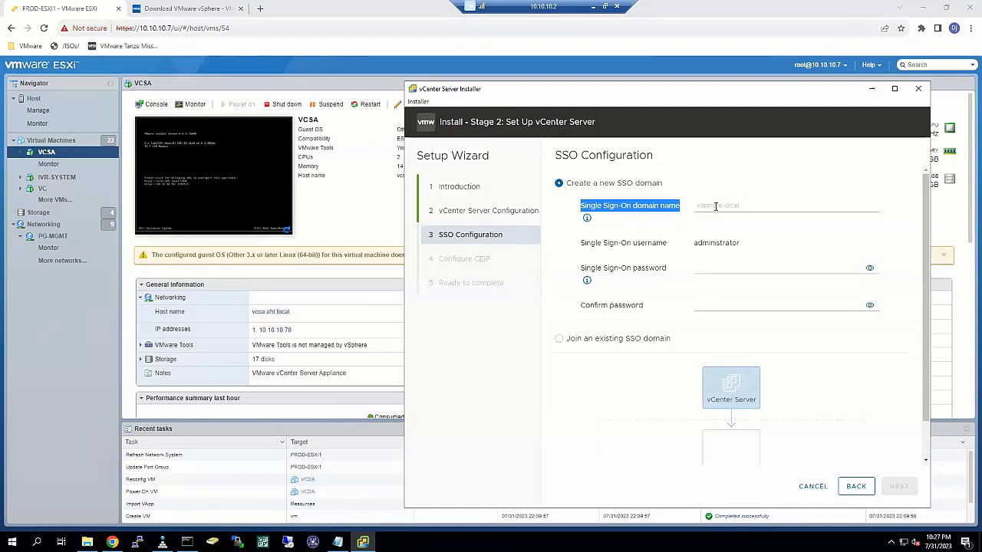
pyautogui.click(698, 207)
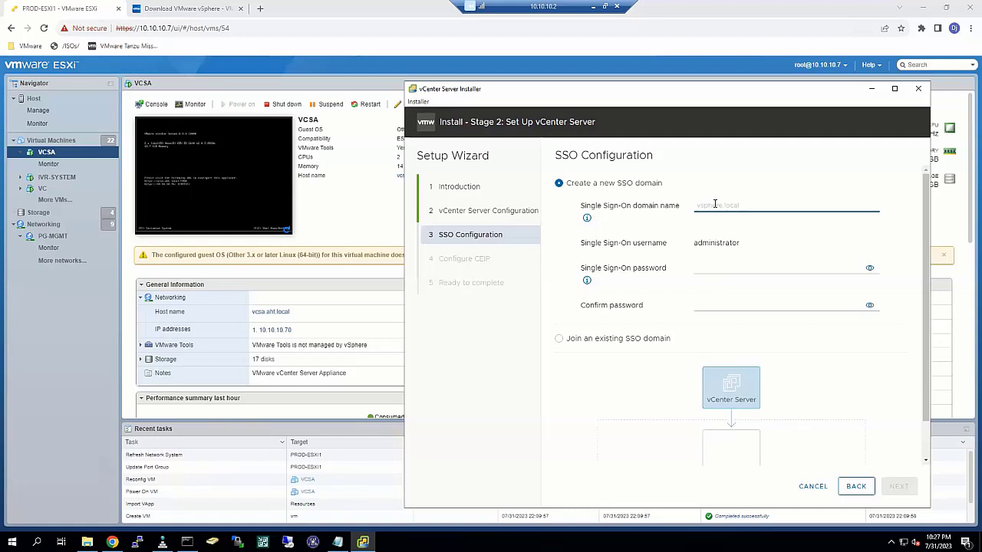
pyautogui.write('vclass')
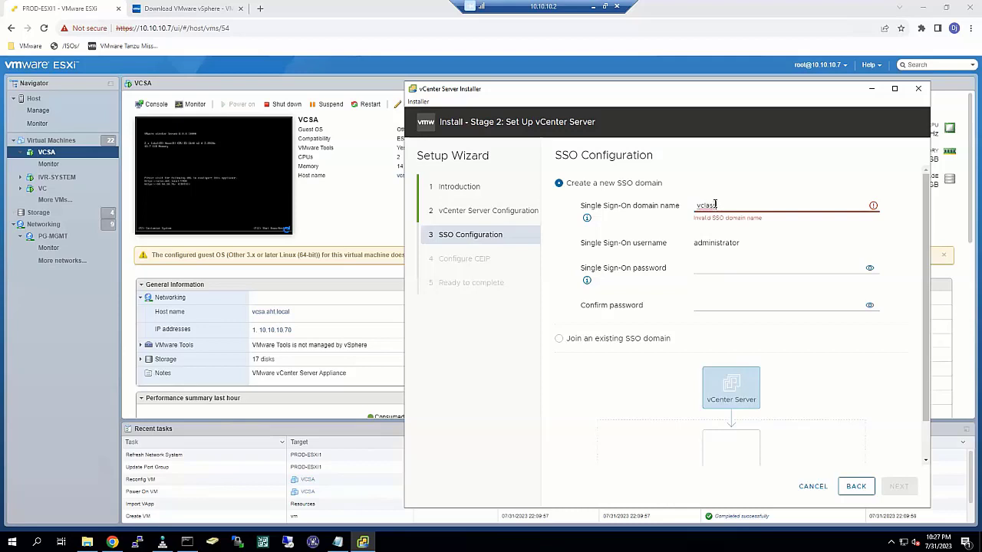
pyautogui.write('.local')
# Go to the Single Sign-On password field and bring up the Notepad notes for reference.
pyautogui.click(721, 268)
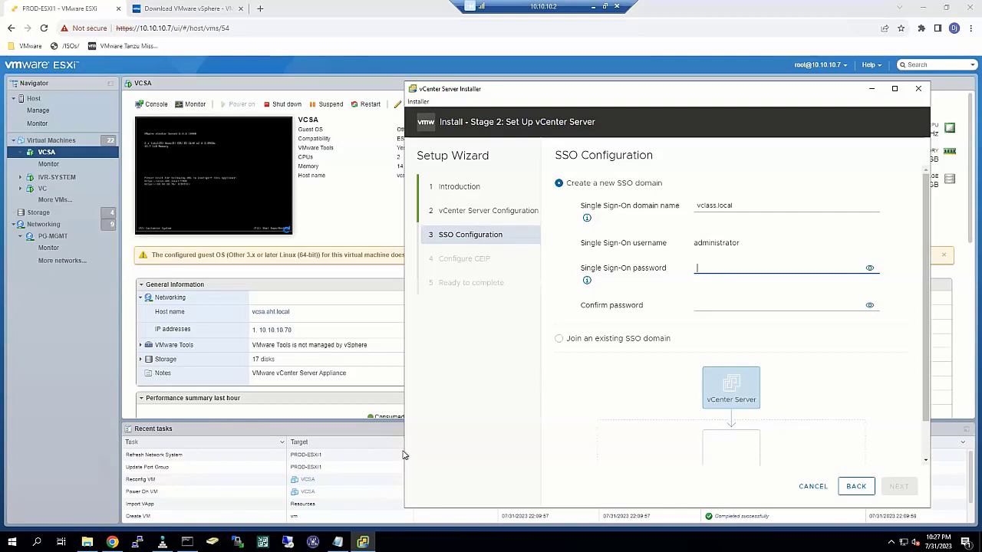
pyautogui.click(337, 543)
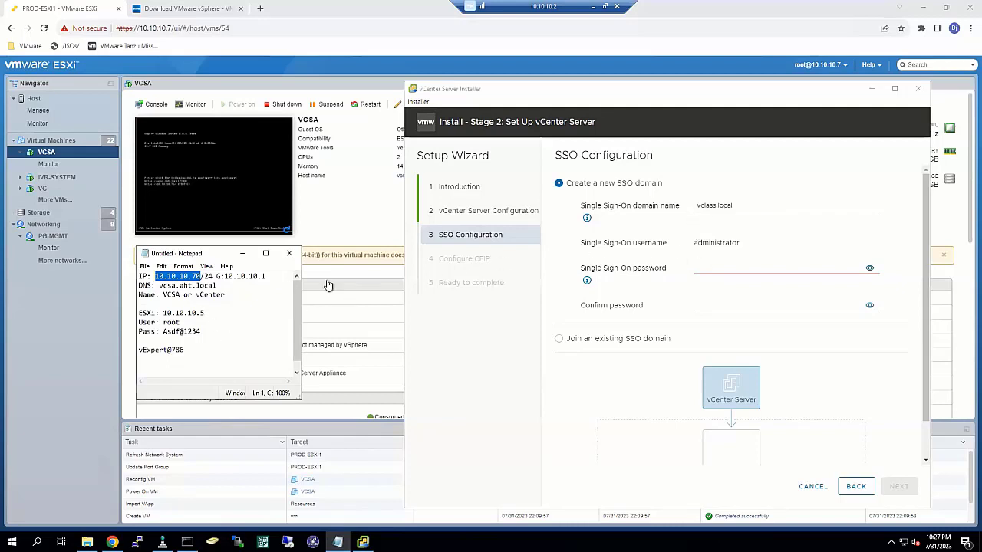
# Clear the Single Sign-On domain name entered for the new SSO domain.
pyautogui.moveTo(734, 205); pyautogui.dragTo(693, 206)
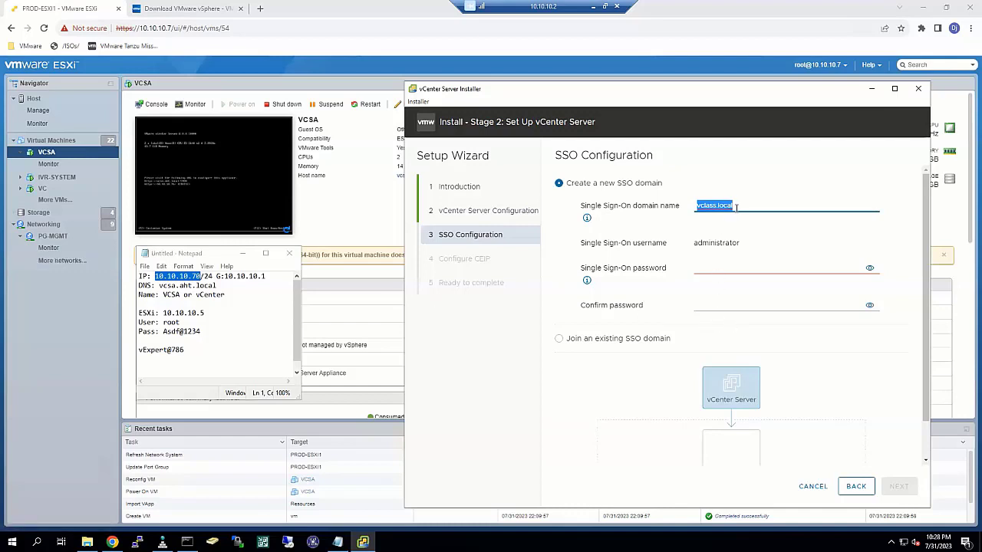
pyautogui.press('BackSpace')
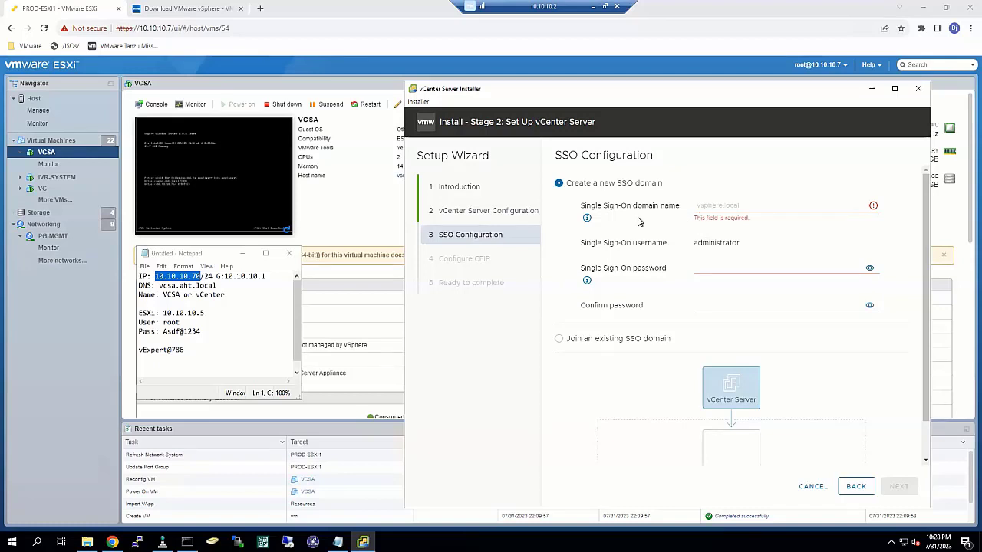
pyautogui.moveTo(581, 210); pyautogui.dragTo(680, 208)
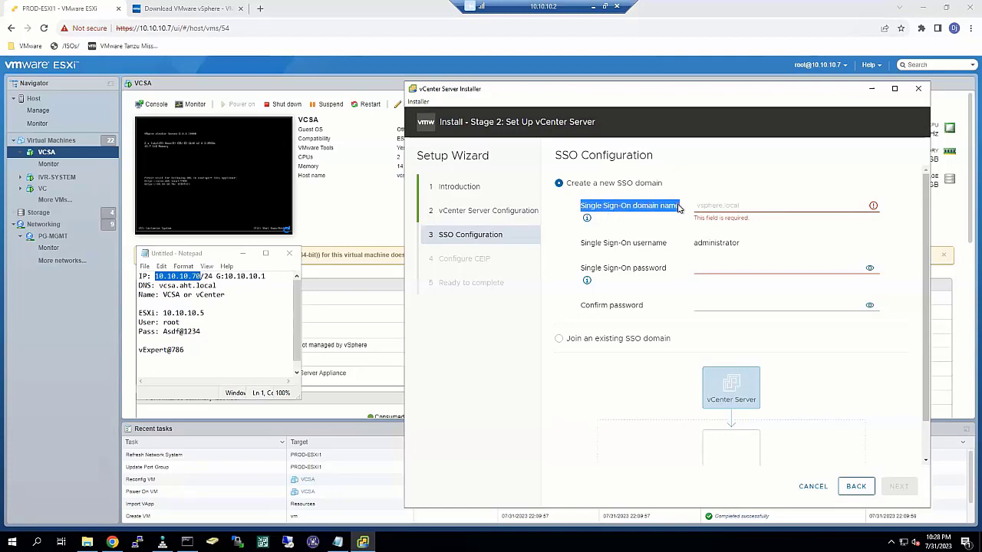
# Enter vclass.local as the Single Sign-On domain name for the new SSO domain, using the noted DNS name as reference.
pyautogui.click(712, 204)
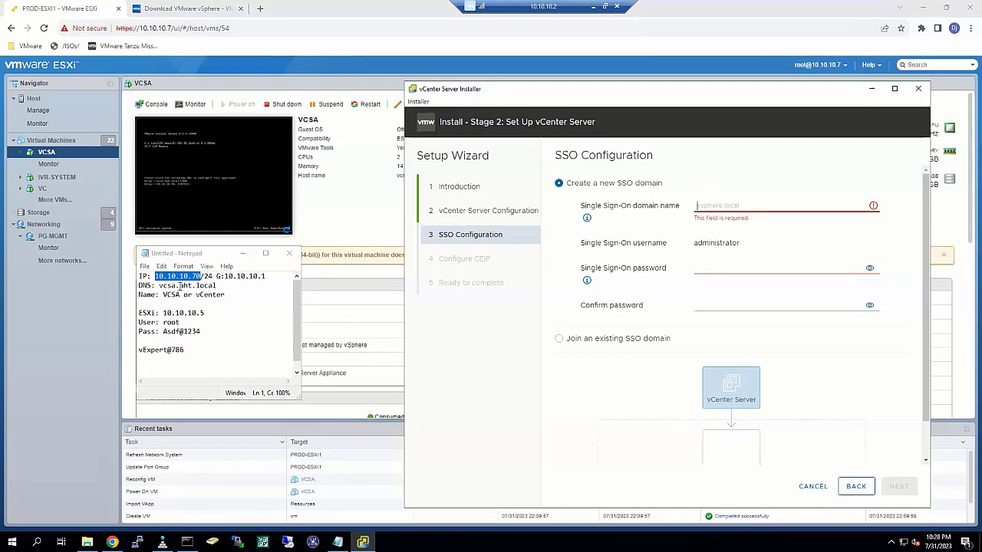
pyautogui.moveTo(179, 285); pyautogui.dragTo(221, 286)
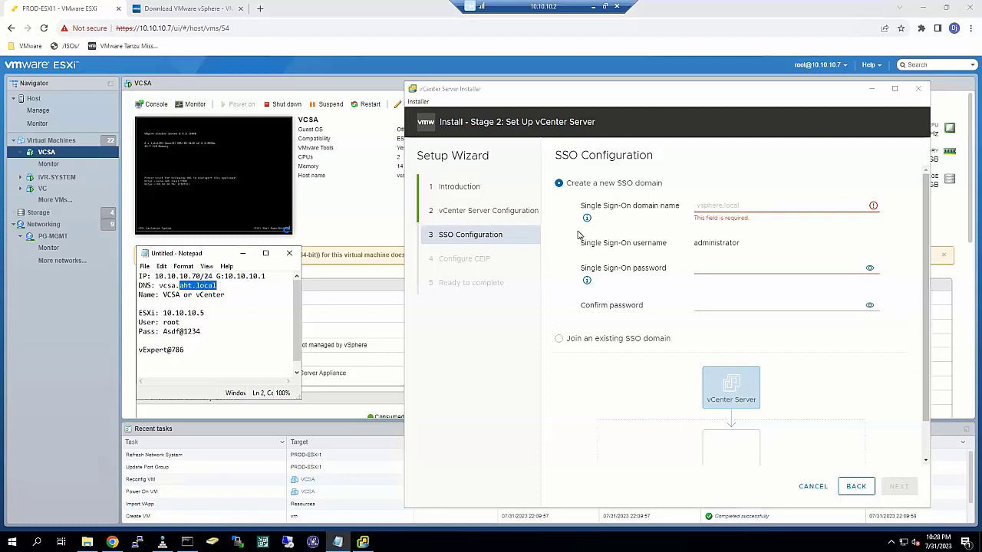
pyautogui.click(717, 203)
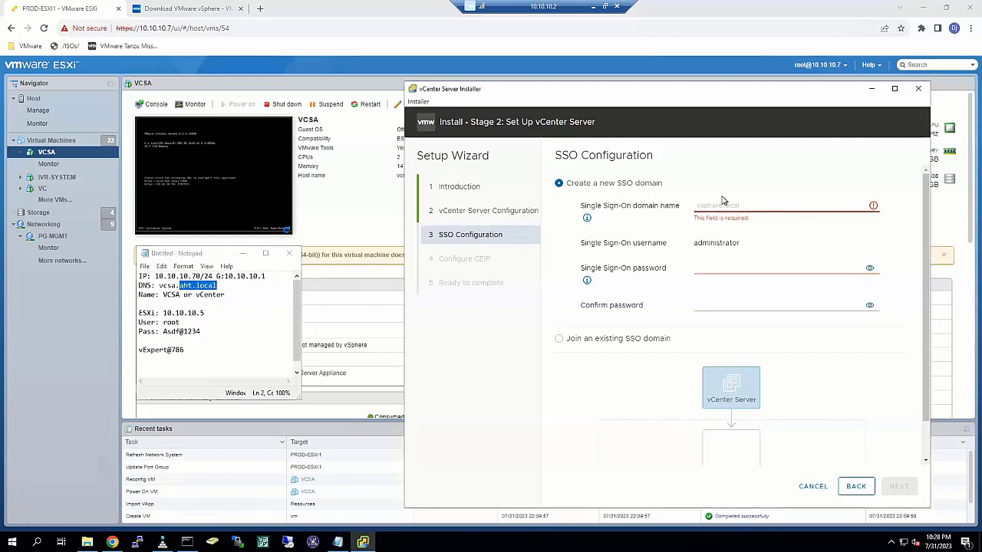
pyautogui.write('vclass.local')
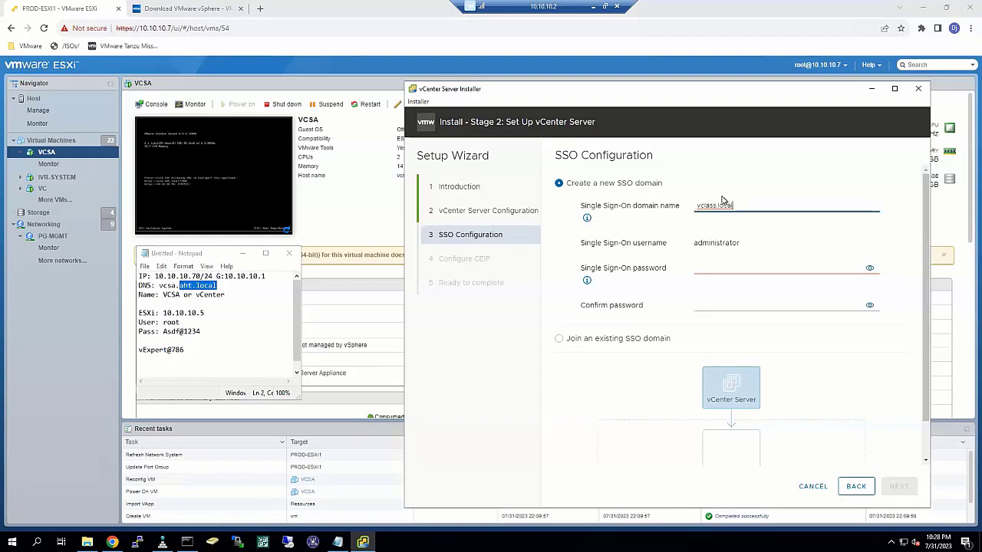
pyautogui.moveTo(738, 206); pyautogui.dragTo(694, 206)
pyautogui.click(698, 205)
# Record the full SSO login in the Notepad notes, joining the username administrator and domain vclass.local with @, and enlarge the Notepad window.
pyautogui.moveTo(694, 243); pyautogui.dragTo(741, 246)
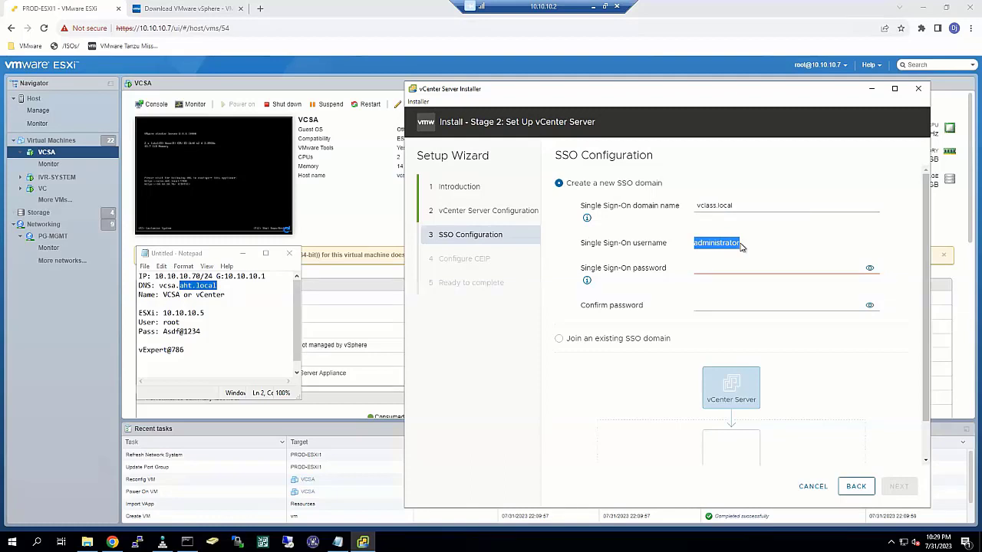
pyautogui.doubleClick(699, 206)
pyautogui.moveTo(742, 243); pyautogui.dragTo(696, 243)
pyautogui.hotkey('ctrl', 'c')
pyautogui.click(187, 351)
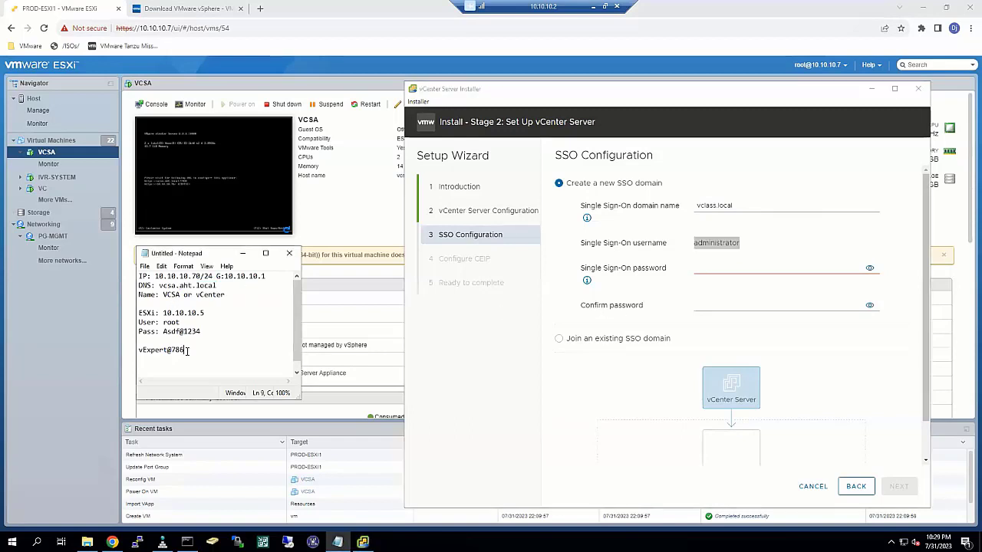
pyautogui.press('Return')
pyautogui.press('Return')
pyautogui.hotkey('ctrl', 'v')
pyautogui.write('@')
pyautogui.moveTo(733, 205); pyautogui.dragTo(691, 209)
pyautogui.hotkey('ctrl', 'c')
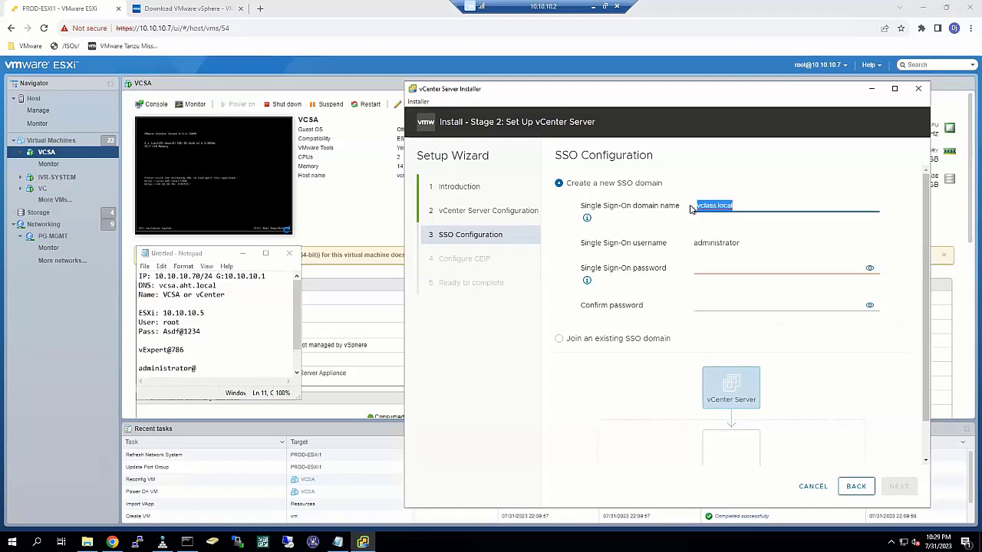
pyautogui.click(213, 366)
pyautogui.hotkey('ctrl', 'v')
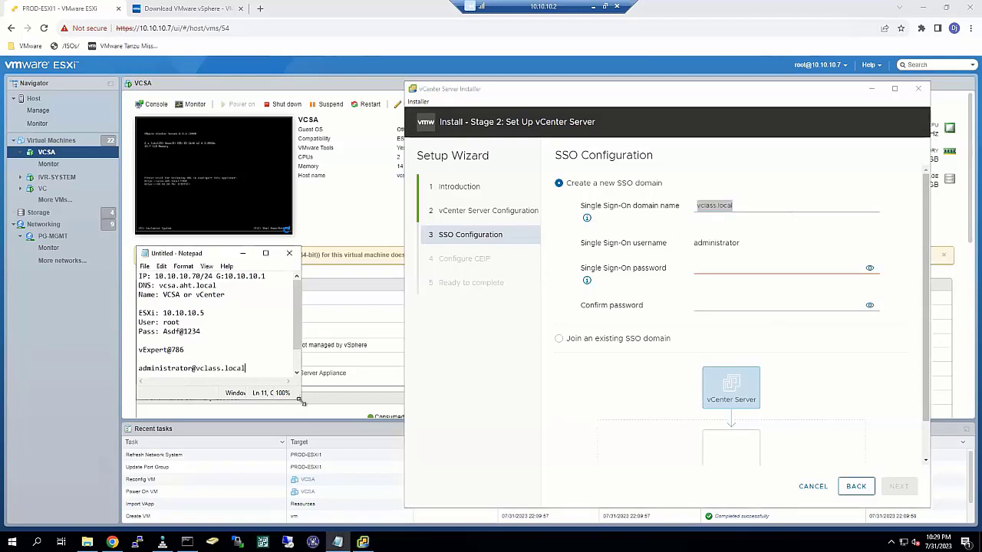
pyautogui.moveTo(300, 398); pyautogui.dragTo(364, 449)
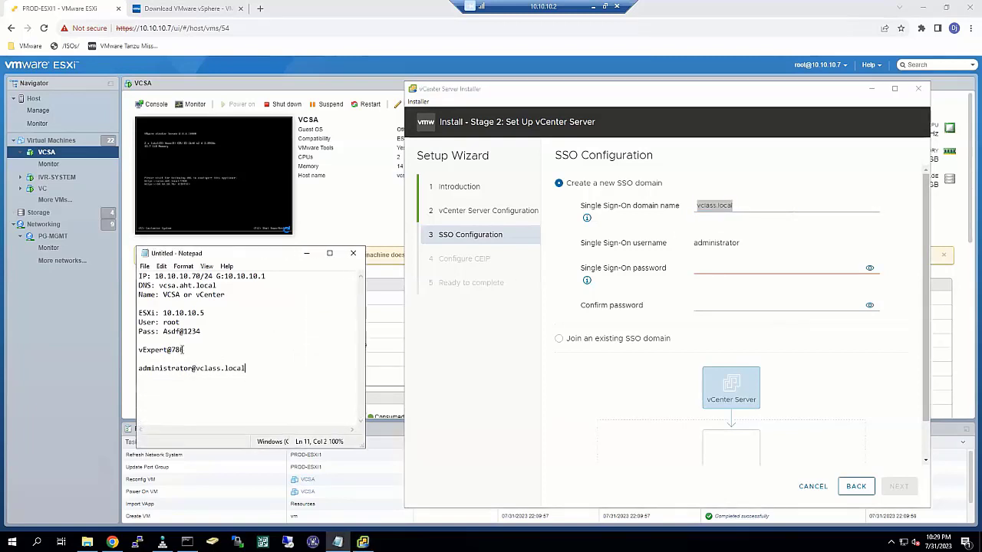
# Copy the noted password into the Single Sign-On password and Confirm password fields of the vCenter Server Installer.
pyautogui.moveTo(185, 349); pyautogui.dragTo(139, 352)
pyautogui.hotkey('ctrl', 'c')
pyautogui.click(726, 269)
pyautogui.hotkey('ctrl', 'v')
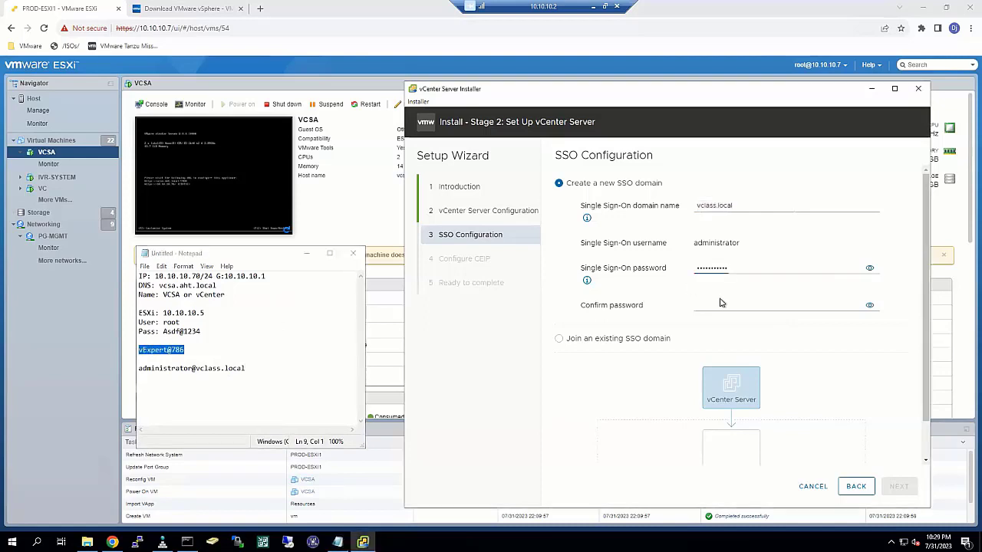
pyautogui.click(719, 304)
pyautogui.hotkey('ctrl', 'v')
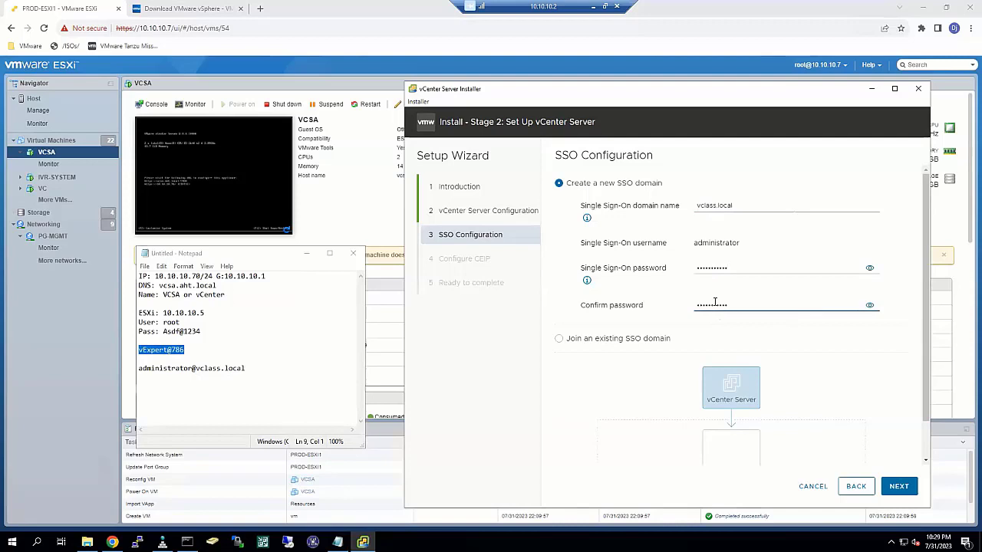
# Review the SSO configuration, comparing the SSO domain with the noted DNS name and examining the create and join SSO domain options.
pyautogui.doubleClick(717, 206)
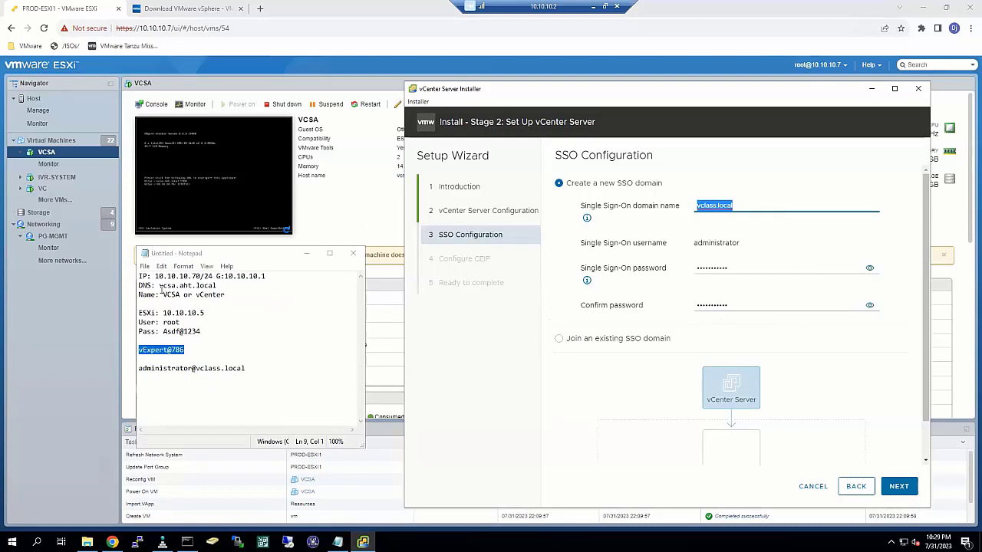
pyautogui.moveTo(159, 285); pyautogui.dragTo(218, 286)
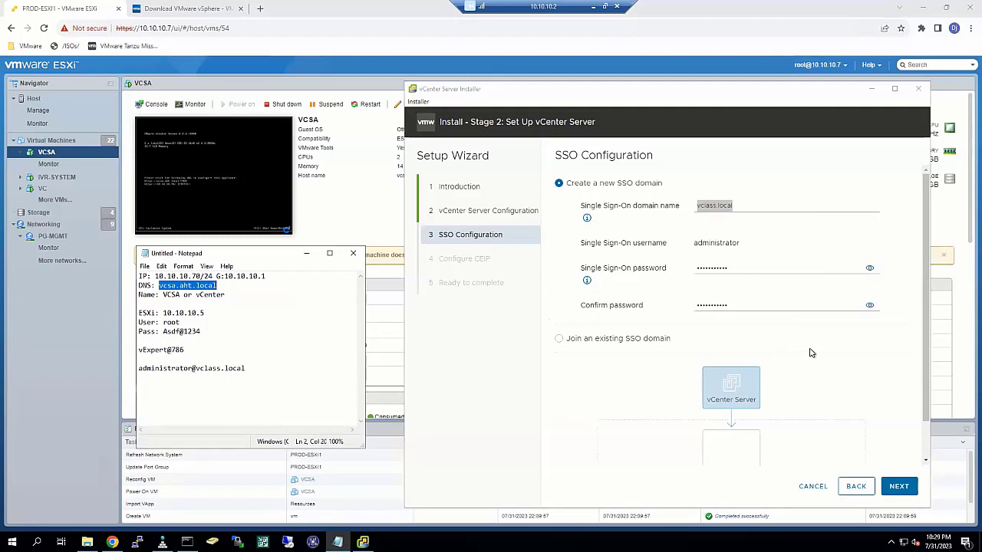
pyautogui.scroll(-1, 817, 356)
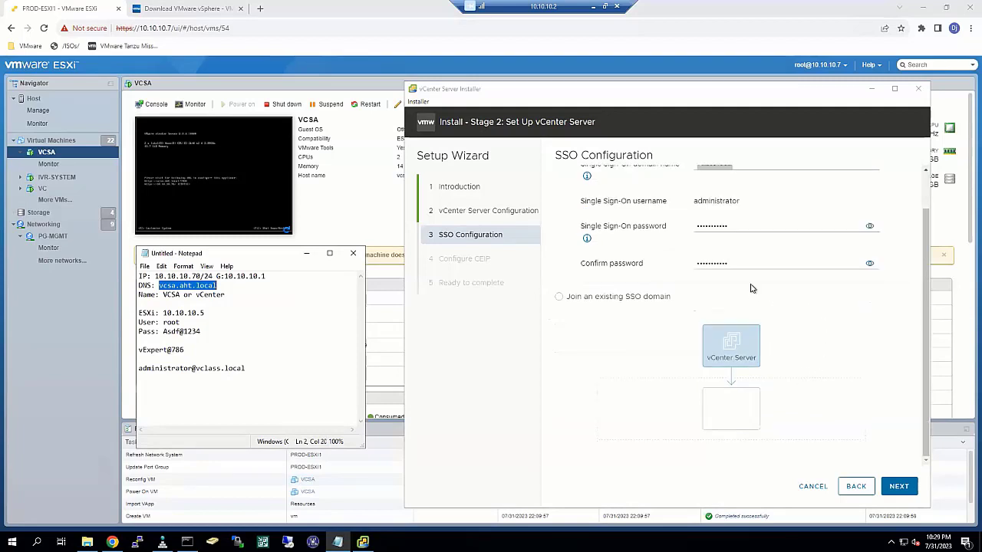
pyautogui.moveTo(566, 299); pyautogui.dragTo(679, 304)
pyautogui.click(679, 304)
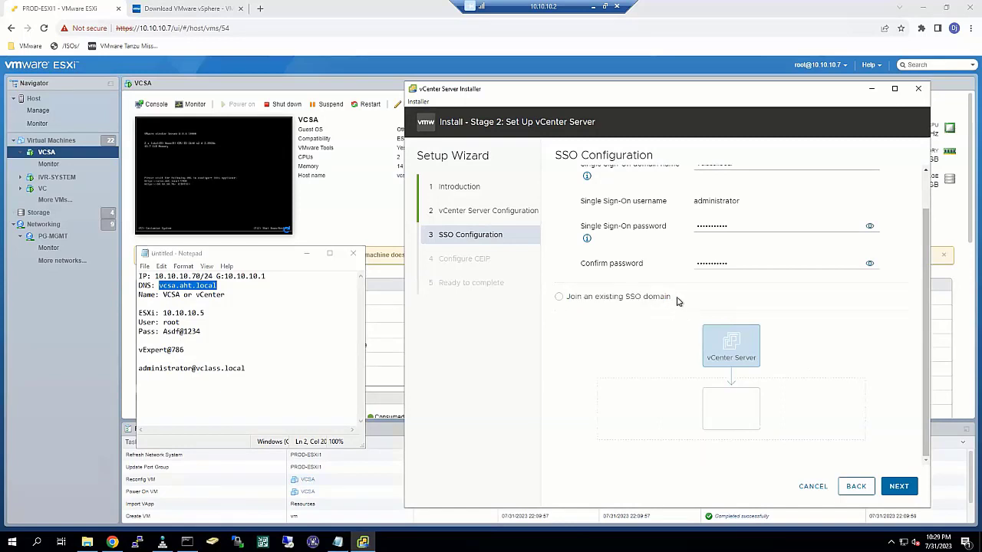
pyautogui.click(567, 186)
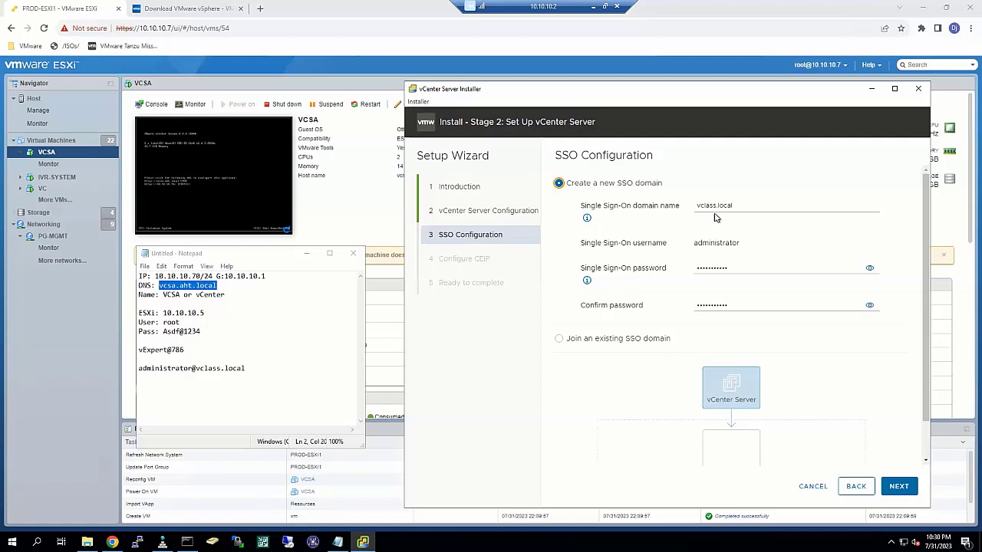
pyautogui.moveTo(741, 205); pyautogui.dragTo(695, 205)
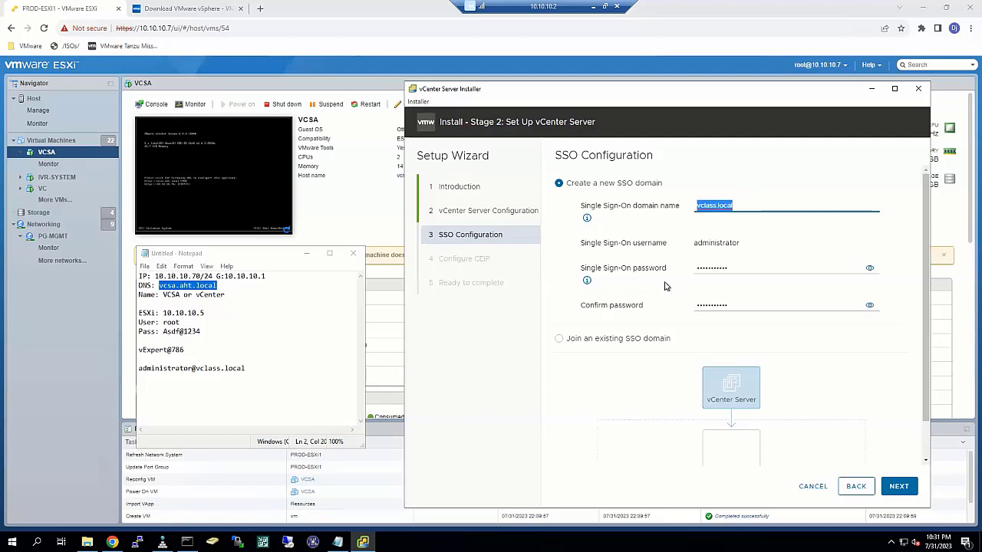
pyautogui.scroll(-1, 759, 290)
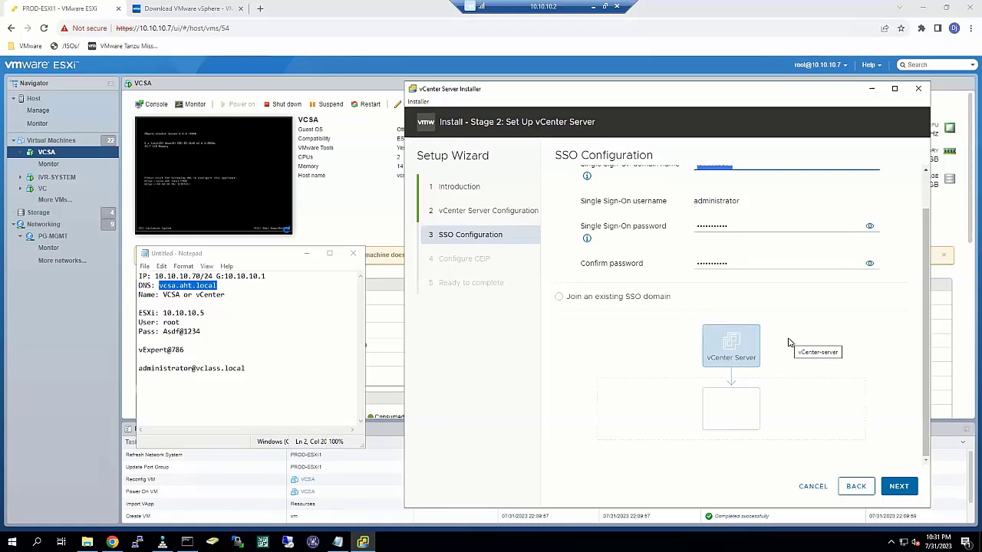
pyautogui.scroll(1, 855, 351)
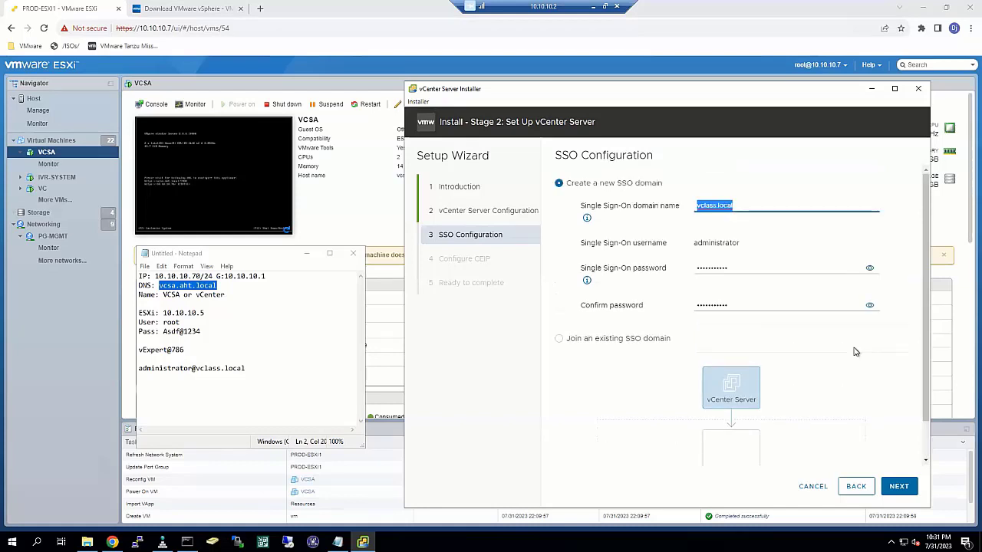
pyautogui.scroll(-1, 855, 351)
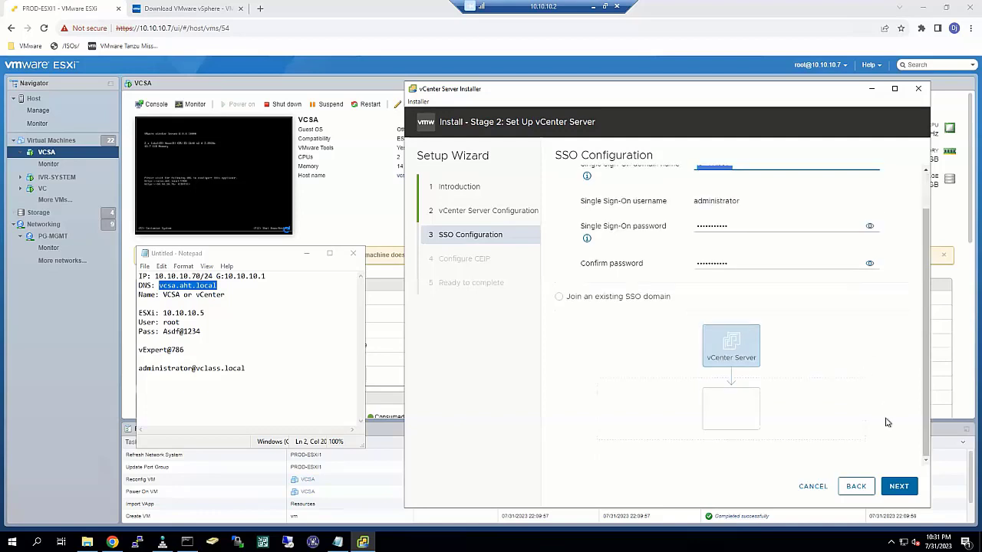
# Accept the SSO configuration, opt out of VMware's Customer Experience Improvement Program, and proceed to the final review.
pyautogui.click(900, 487)
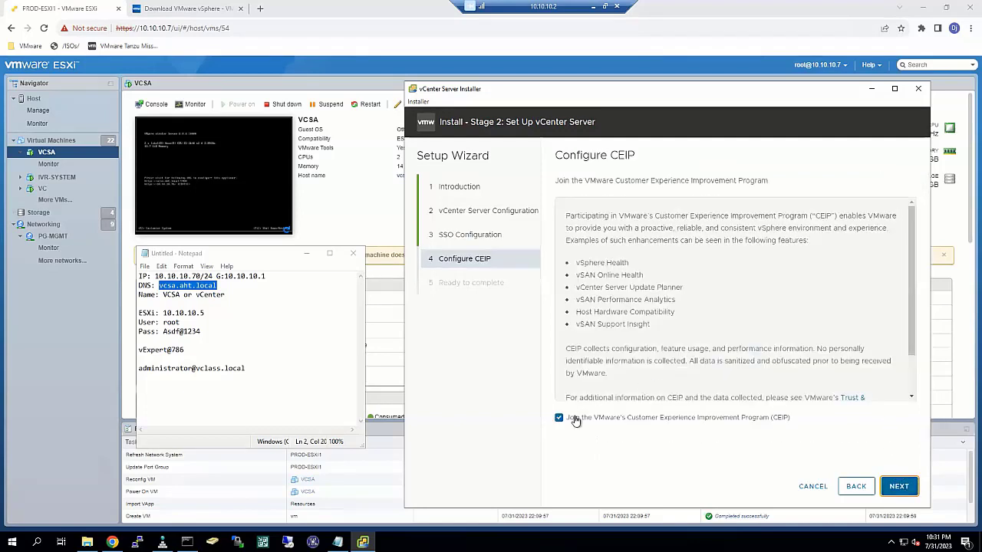
pyautogui.click(559, 419)
pyautogui.moveTo(580, 419); pyautogui.dragTo(801, 422)
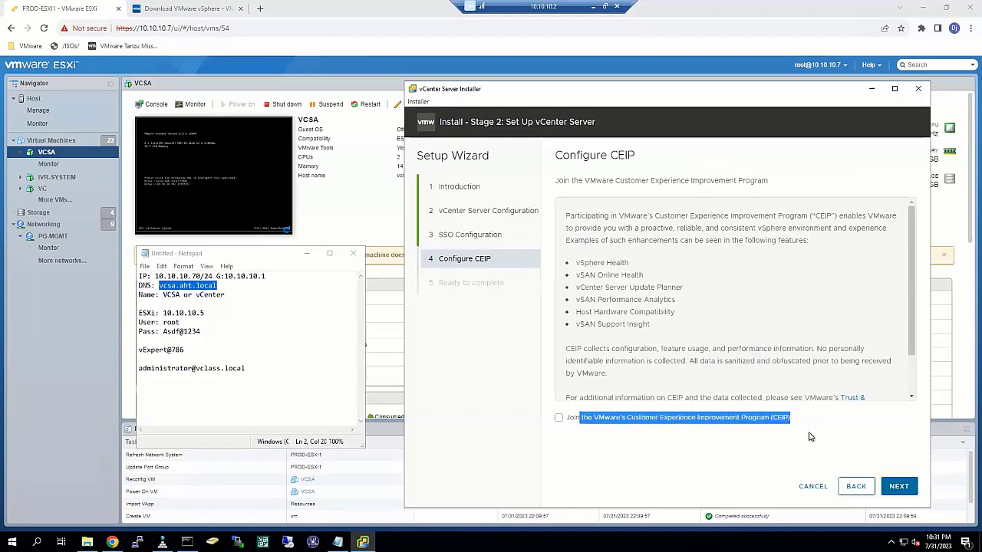
pyautogui.click(750, 445)
pyautogui.scroll(-2, 794, 299)
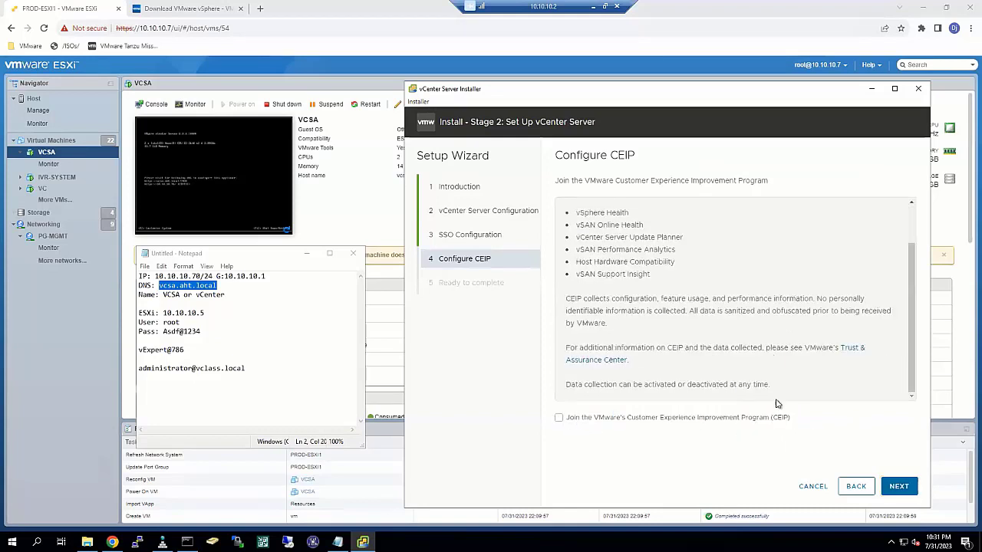
pyautogui.click(898, 488)
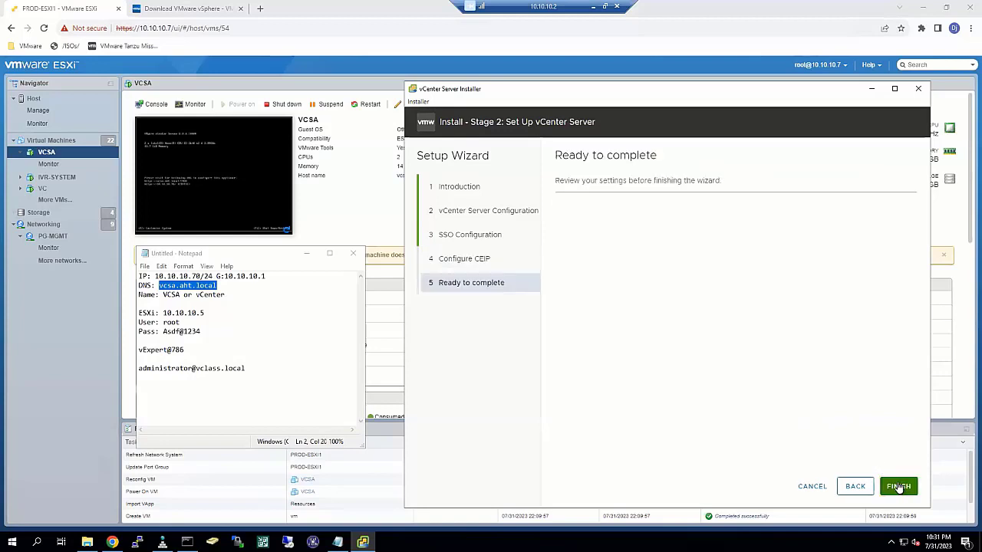
# Review the network, vCenter Server, SSO and CEIP settings, and start the Stage 2 installation, accepting that it cannot be paused.
pyautogui.scroll(-2, 765, 283)
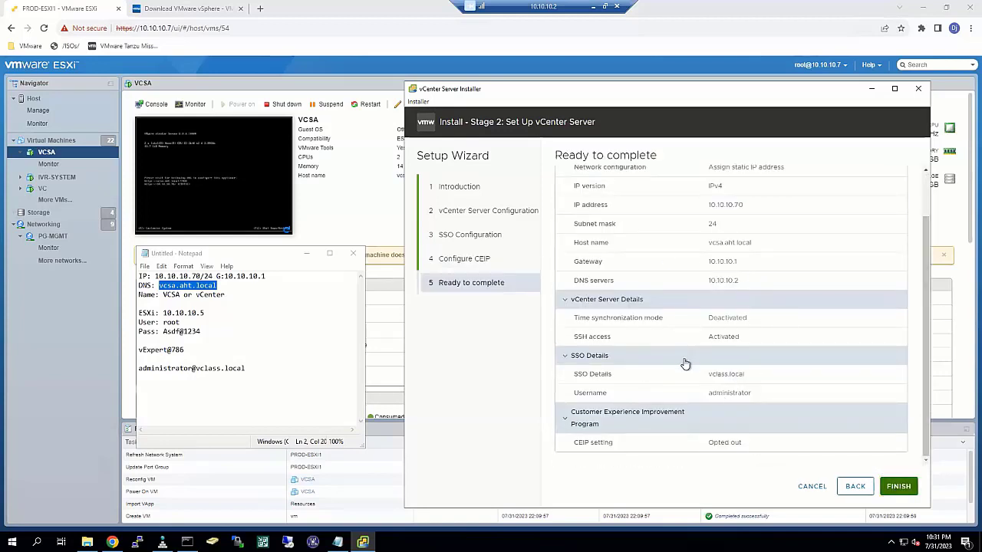
pyautogui.scroll(2, 685, 363)
pyautogui.click(900, 488)
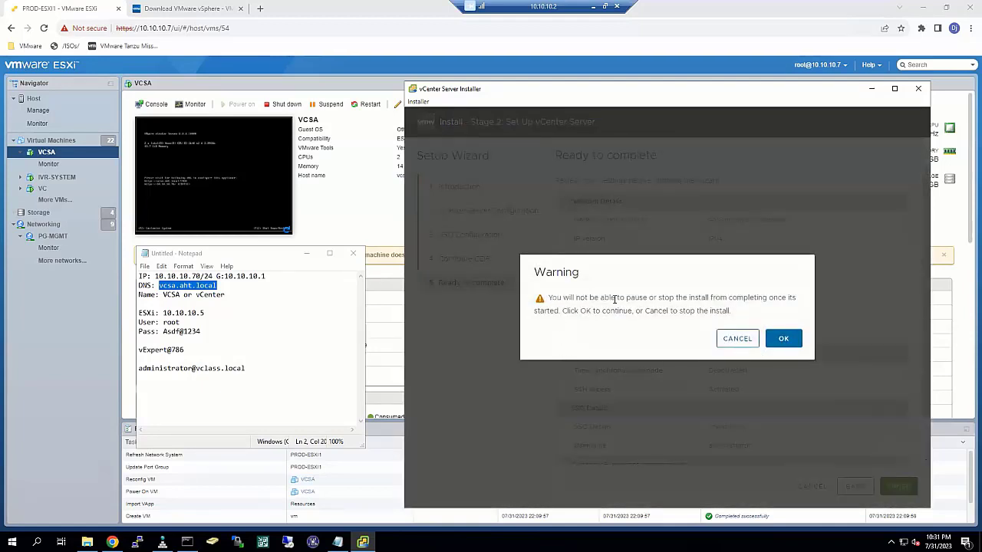
pyautogui.moveTo(552, 297); pyautogui.dragTo(731, 310)
pyautogui.click(731, 311)
pyautogui.click(788, 340)
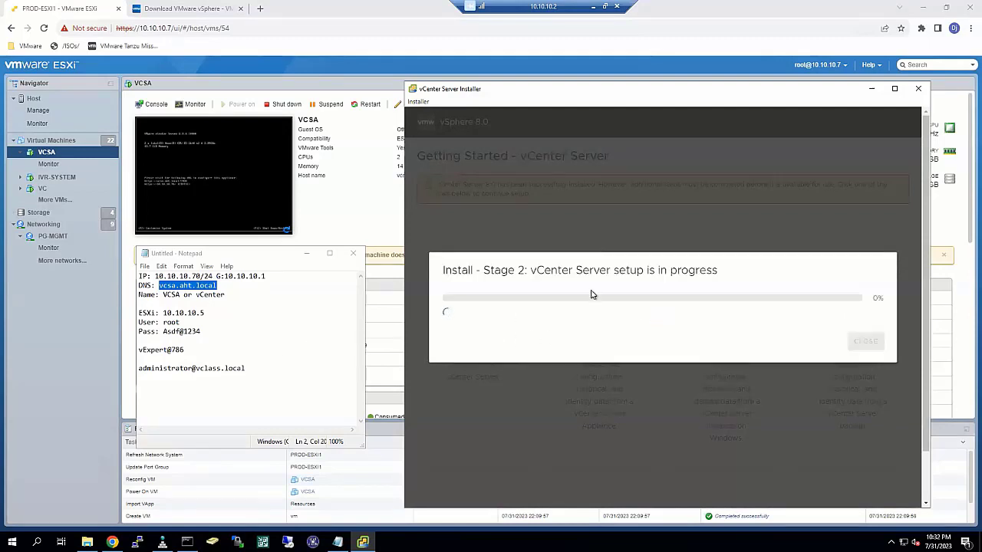
pyautogui.moveTo(530, 272); pyautogui.dragTo(725, 273)
pyautogui.click(729, 278)
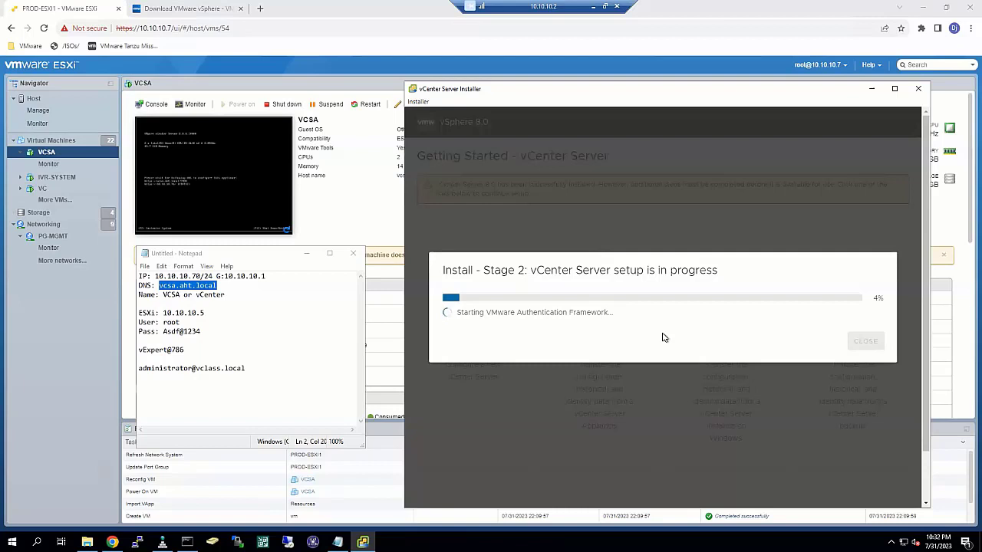
pyautogui.moveTo(517, 312); pyautogui.dragTo(568, 311)
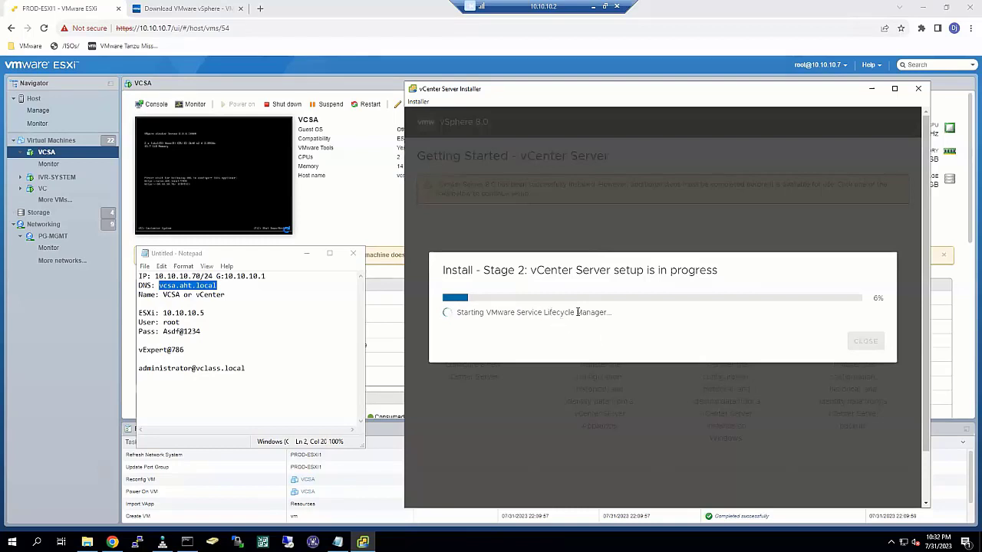
pyautogui.moveTo(542, 312); pyautogui.dragTo(612, 312)
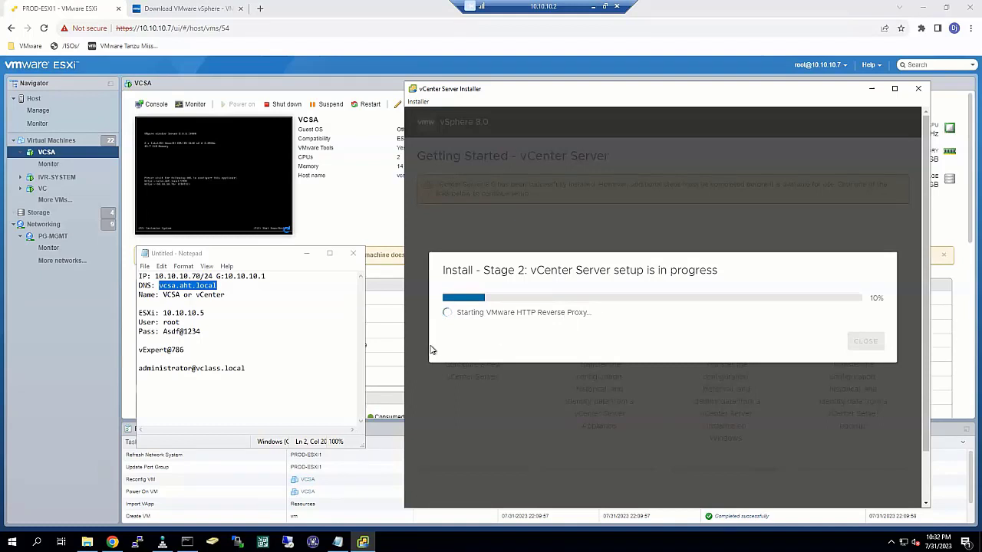
# Add a line reading SSL beneath the SSO login in the Notepad notes, separated by a blank line.
pyautogui.click(273, 368)
pyautogui.press('Return')
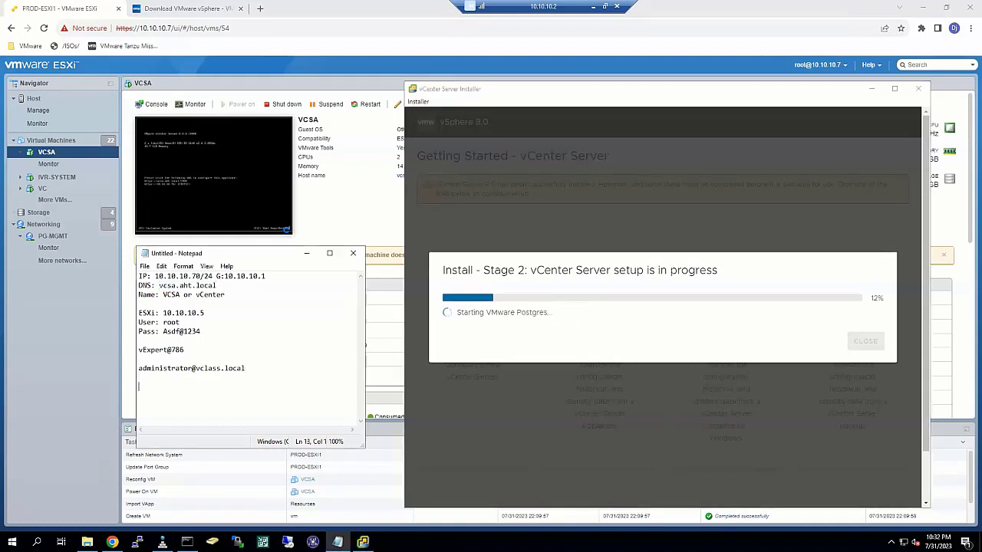
pyautogui.write('SSL')
pyautogui.moveTo(158, 387); pyautogui.dragTo(138, 388)
pyautogui.click(139, 388)
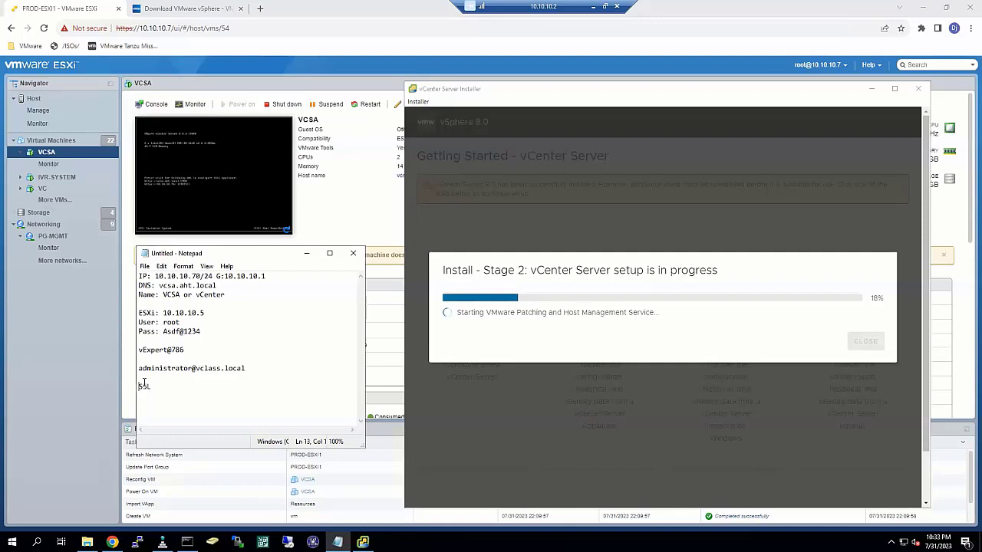
pyautogui.moveTo(157, 388); pyautogui.dragTo(138, 388)
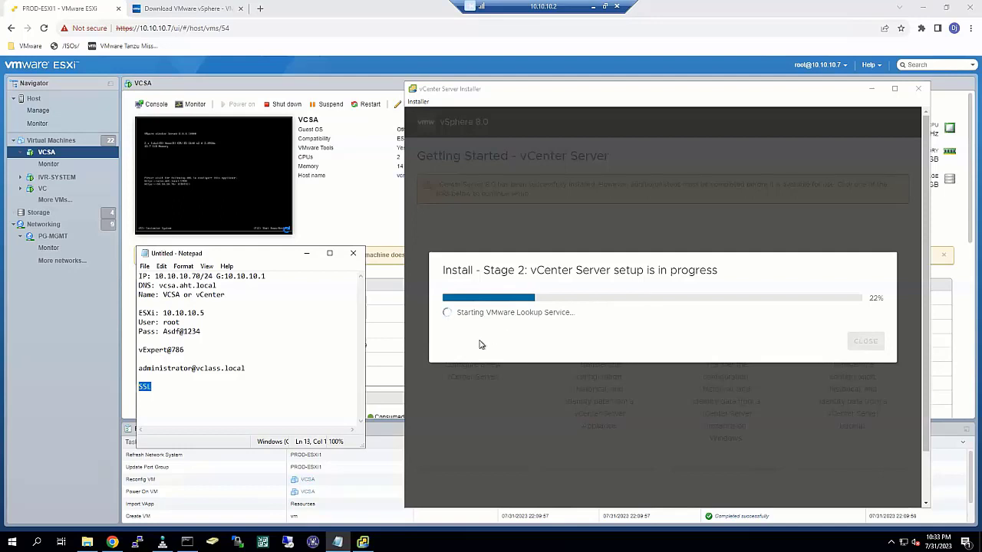
pyautogui.moveTo(195, 368); pyautogui.dragTo(245, 369)
pyautogui.moveTo(155, 387); pyautogui.dragTo(138, 386)
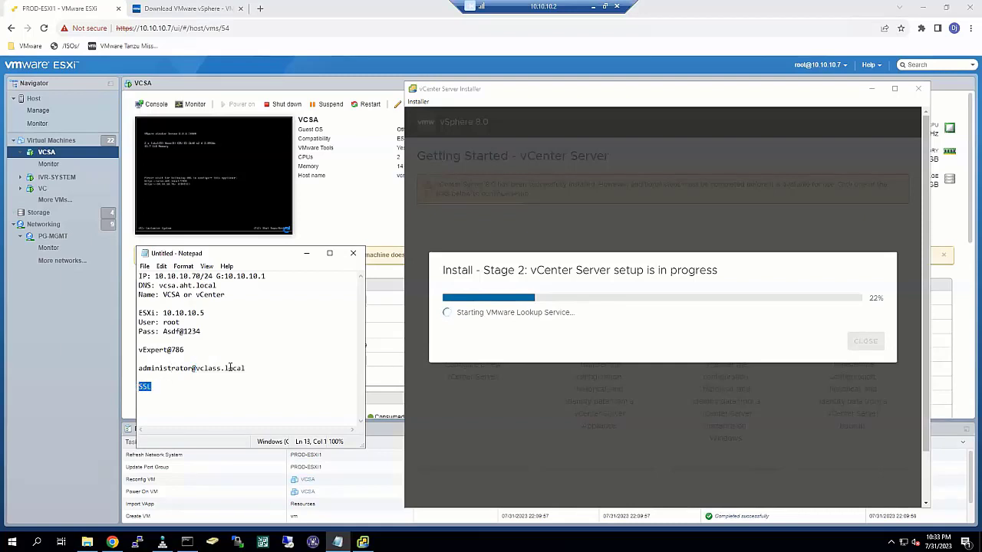
pyautogui.moveTo(197, 369); pyautogui.dragTo(252, 370)
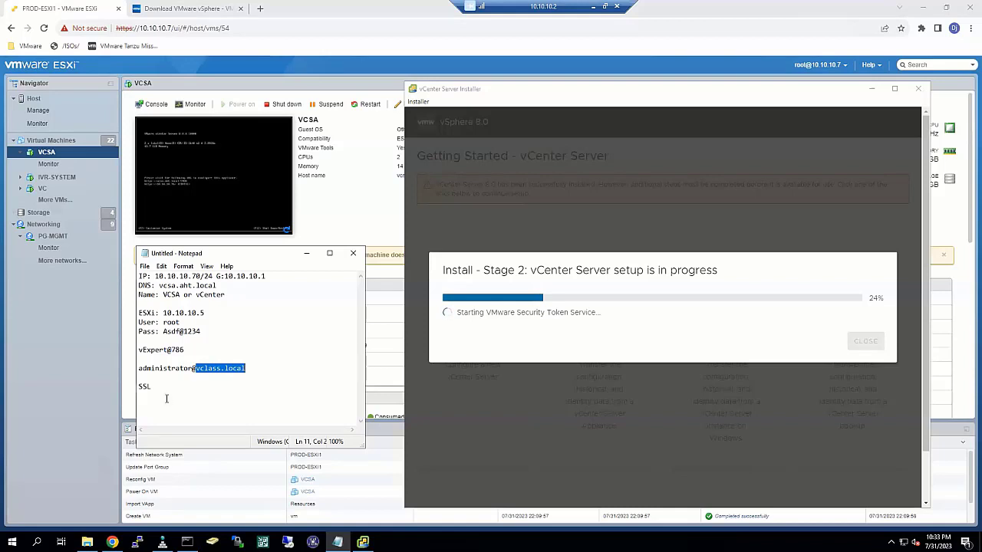
# Remove the blank line between the SSO login and SSL in the Notepad notes, and select the vclass.local domain.
pyautogui.click(248, 368)
pyautogui.moveTo(164, 386)
pyautogui.mouseDown()
pyautogui.moveTo(139, 370)
pyautogui.moveTo(156, 387)
pyautogui.mouseUp()
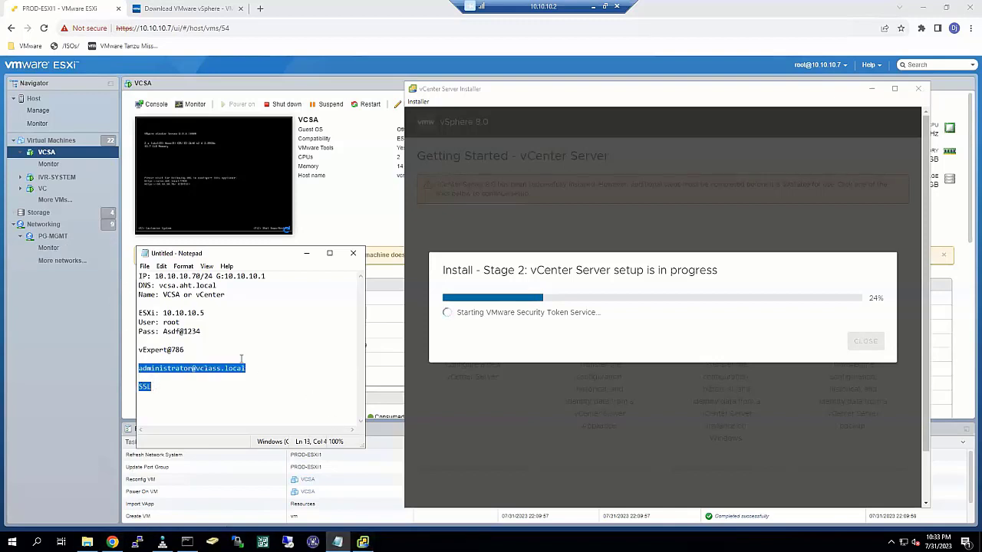
pyautogui.click(153, 379)
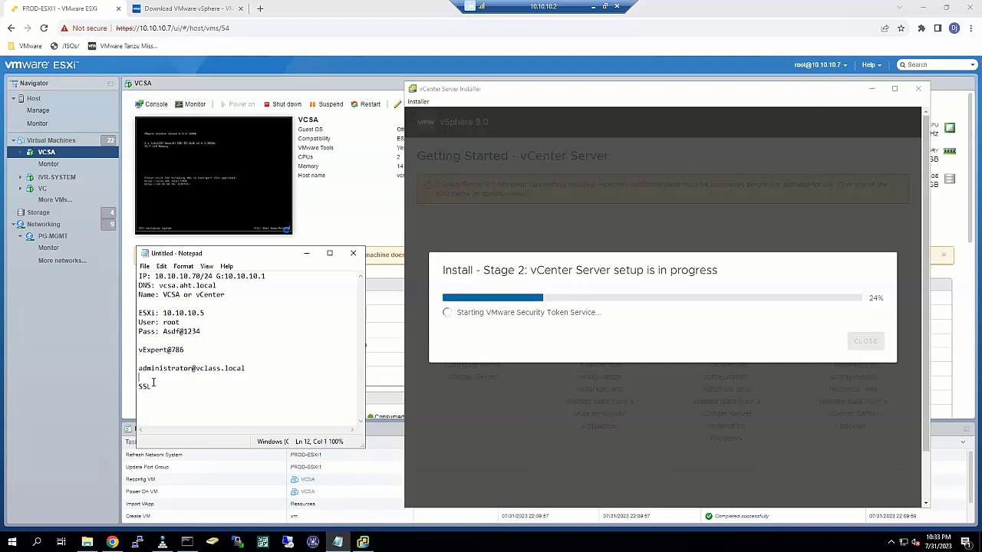
pyautogui.press('BackSpace')
pyautogui.moveTo(152, 379); pyautogui.dragTo(132, 369)
pyautogui.click(200, 369)
pyautogui.moveTo(198, 369); pyautogui.dragTo(255, 370)
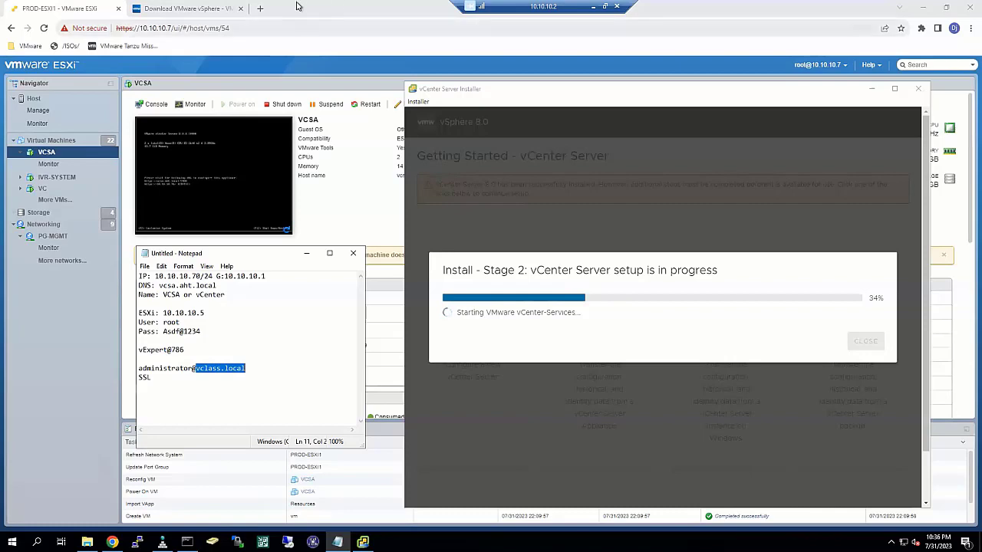
# Browse the product downloads of each vSphere 8.0 edition on the Download VMware vSphere page, ending at Enterprise Plus.
pyautogui.click(191, 7)
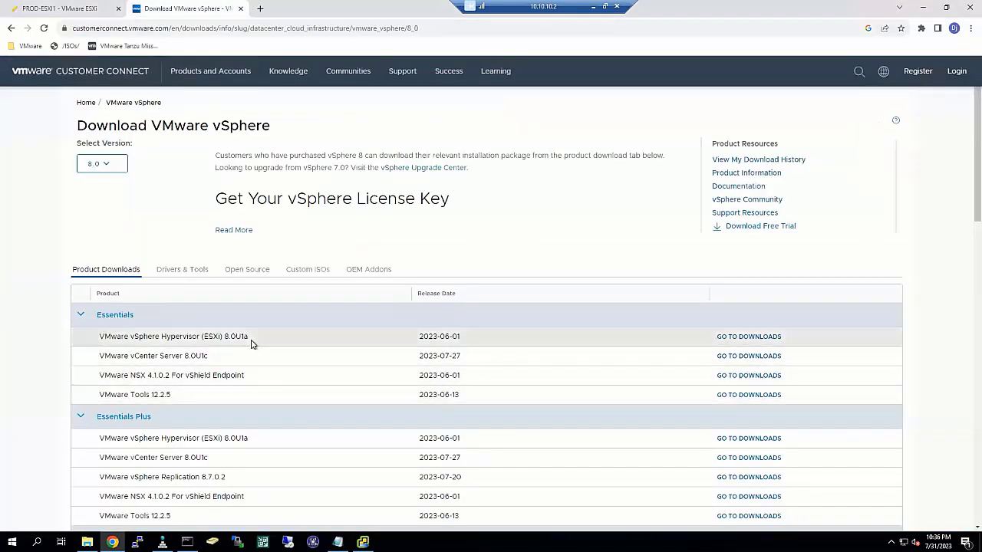
pyautogui.scroll(-3, 250, 343)
pyautogui.scroll(-5, 251, 348)
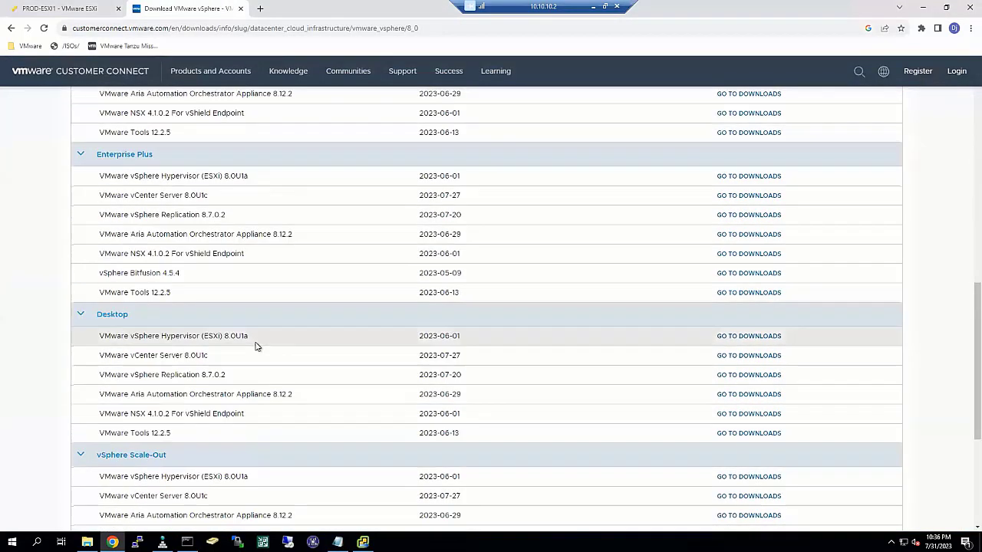
pyautogui.scroll(-3, 261, 336)
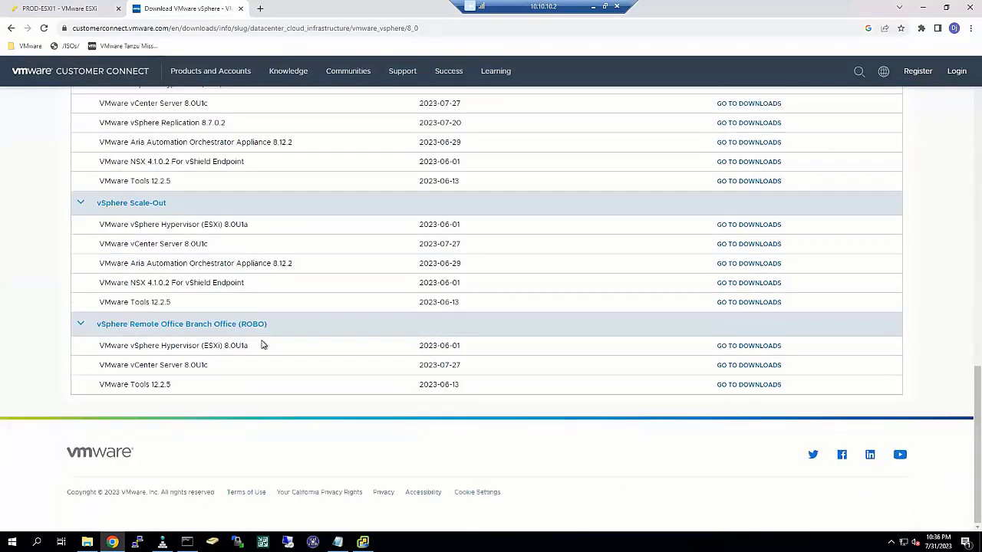
pyautogui.scroll(3, 272, 315)
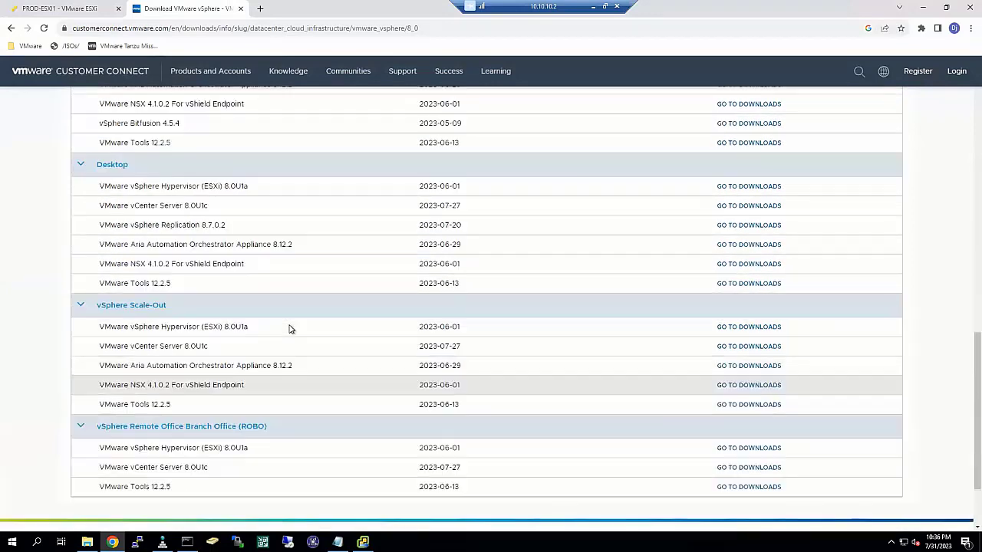
pyautogui.scroll(1, 292, 332)
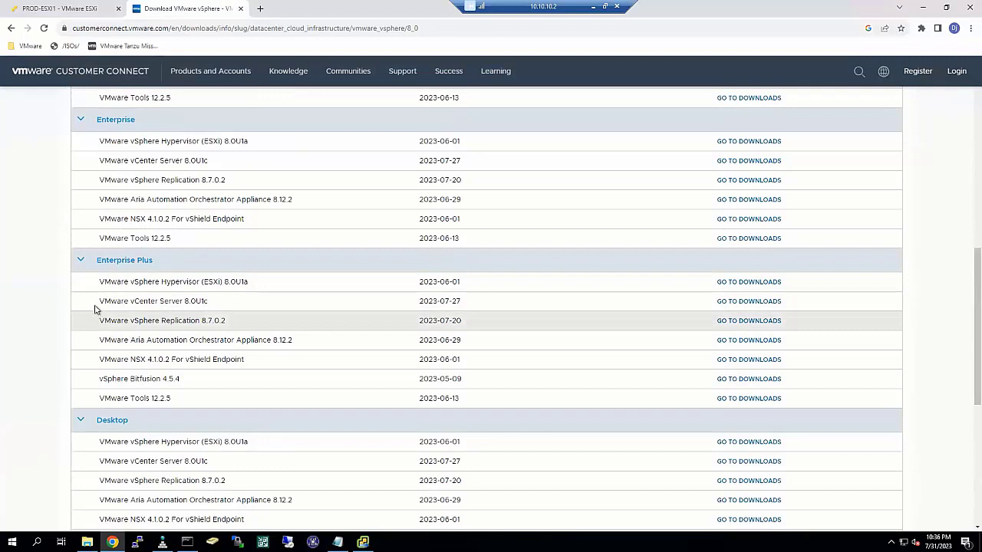
# Examine the Enterprise Plus downloads one by one, from vCenter Server, vSphere Replication and Aria Automation Orchestrator to NSX, Bitfusion and VMware Tools.
pyautogui.moveTo(164, 292); pyautogui.dragTo(207, 311)
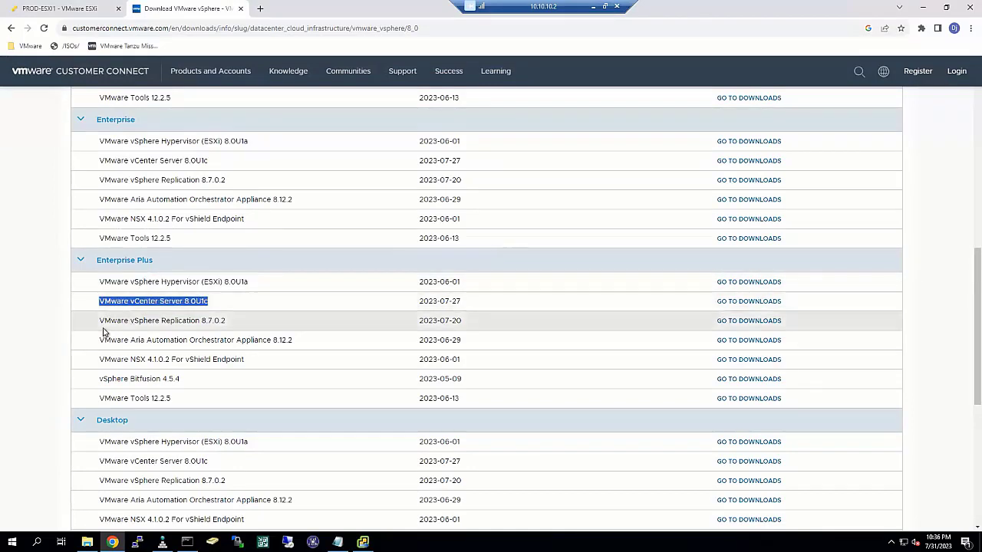
pyautogui.moveTo(98, 322); pyautogui.dragTo(236, 327)
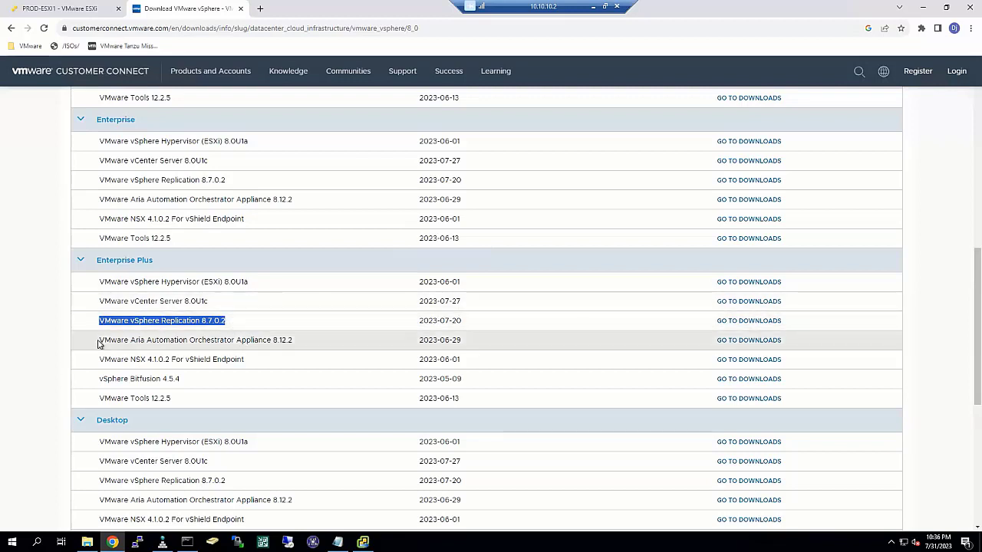
pyautogui.moveTo(99, 343); pyautogui.dragTo(303, 345)
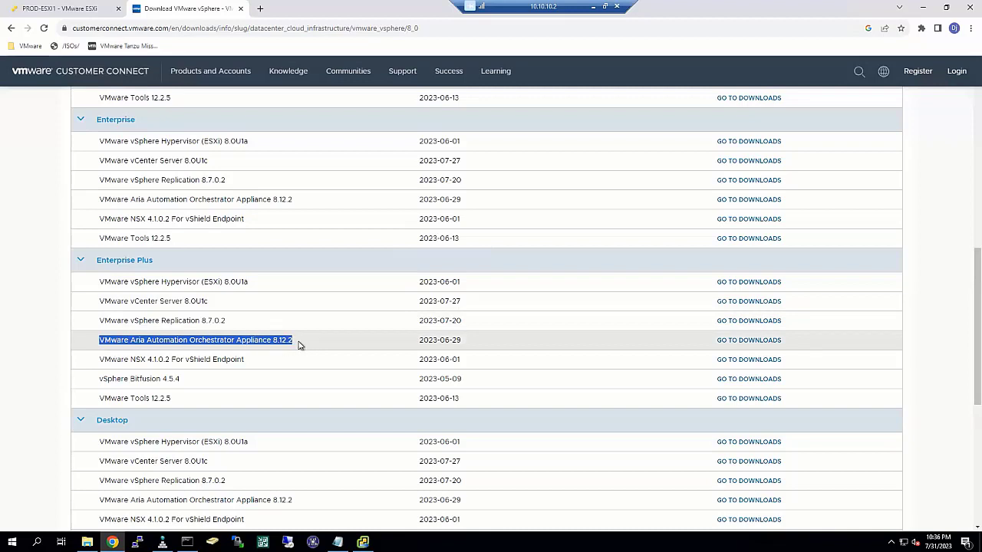
pyautogui.click(295, 341)
pyautogui.moveTo(99, 359); pyautogui.dragTo(263, 364)
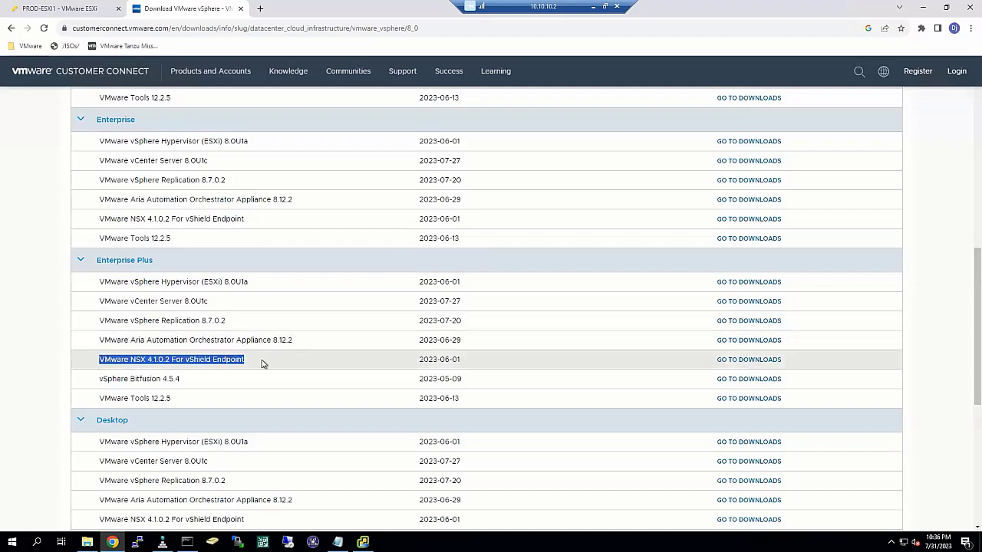
pyautogui.moveTo(100, 379); pyautogui.dragTo(184, 386)
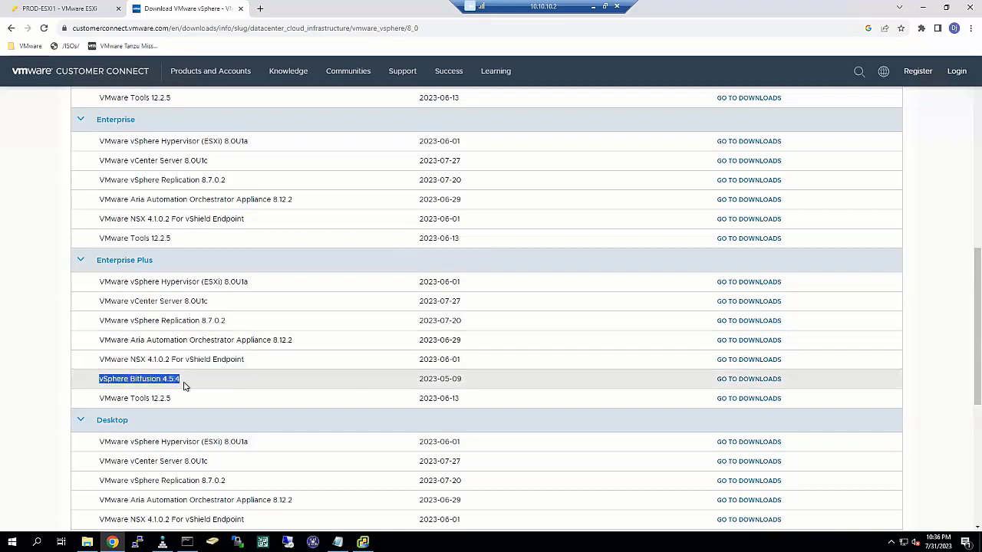
pyautogui.click(132, 378)
pyautogui.moveTo(132, 378); pyautogui.dragTo(160, 379)
pyautogui.moveTo(99, 397); pyautogui.dragTo(185, 405)
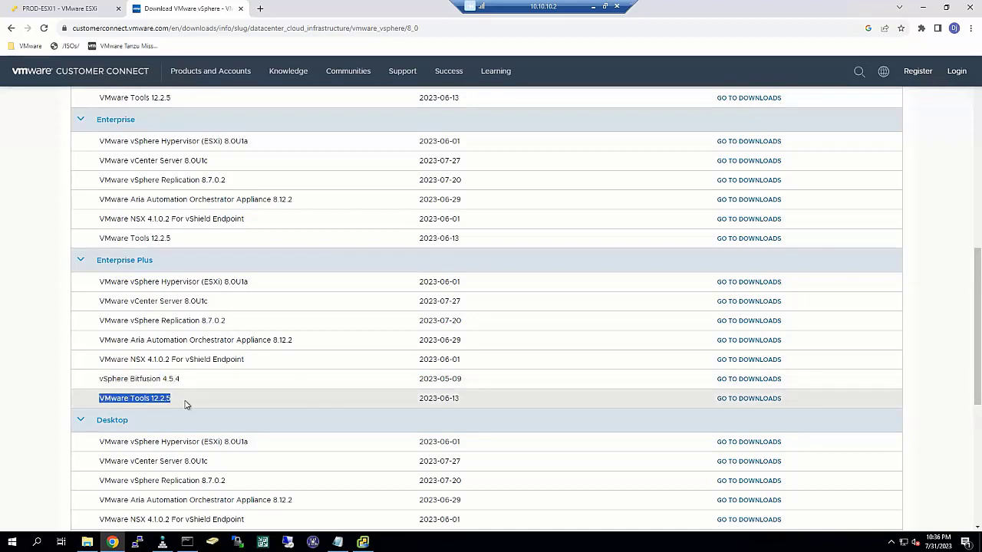
# Review the Enterprise Plus entries for the ESXi hypervisor and VMware Tools, and the hypervisor together with vCenter Server.
pyautogui.moveTo(258, 284); pyautogui.dragTo(98, 283)
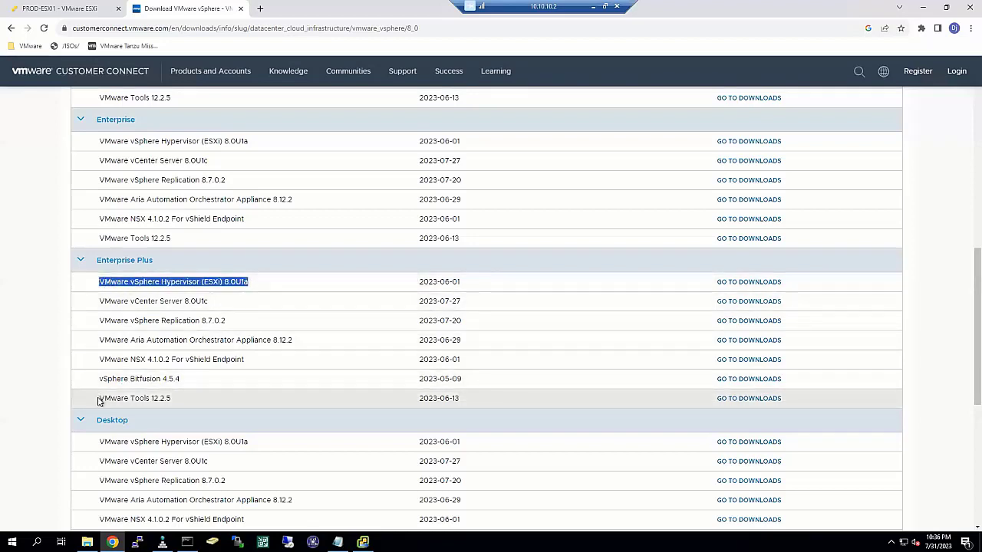
pyautogui.moveTo(99, 399); pyautogui.dragTo(186, 404)
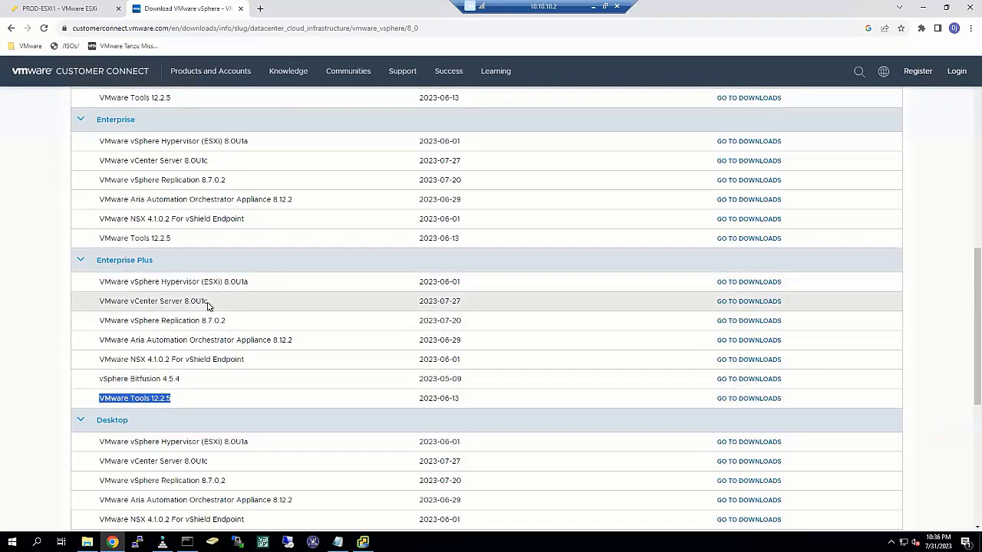
pyautogui.moveTo(208, 302); pyautogui.dragTo(98, 287)
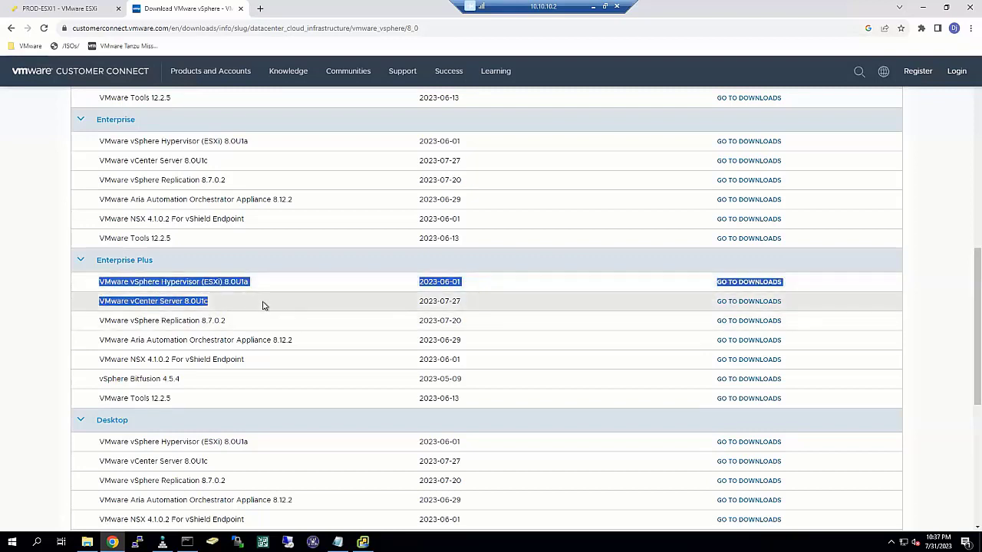
pyautogui.click(241, 302)
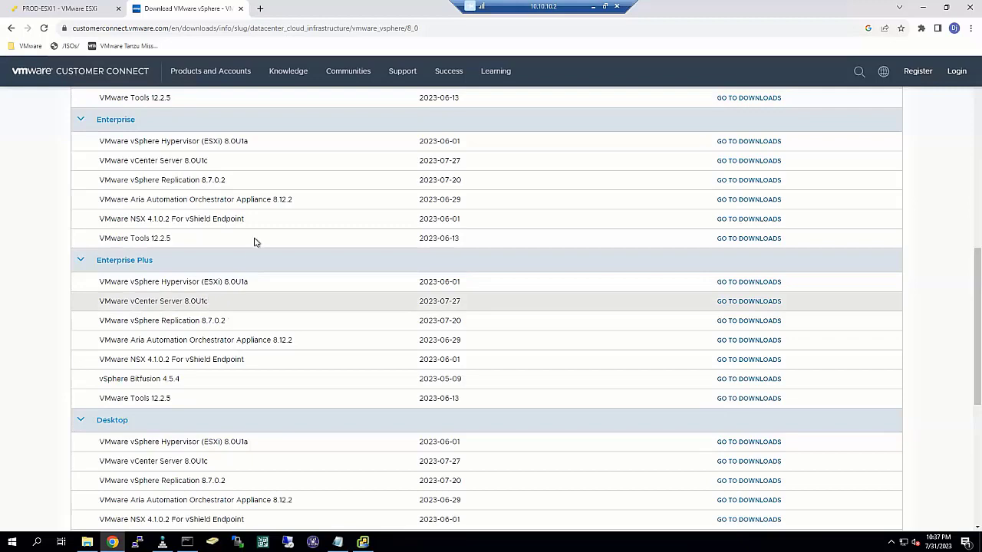
# Return to the ESXi host page and vCenter Server Installer, and check which service the Stage 2 setup is starting.
pyautogui.click(63, 7)
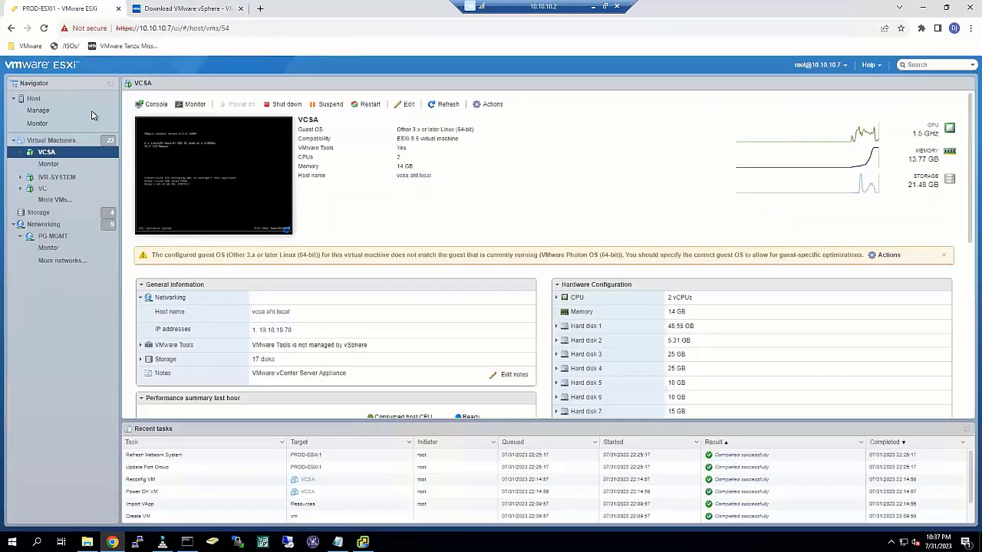
pyautogui.click(363, 542)
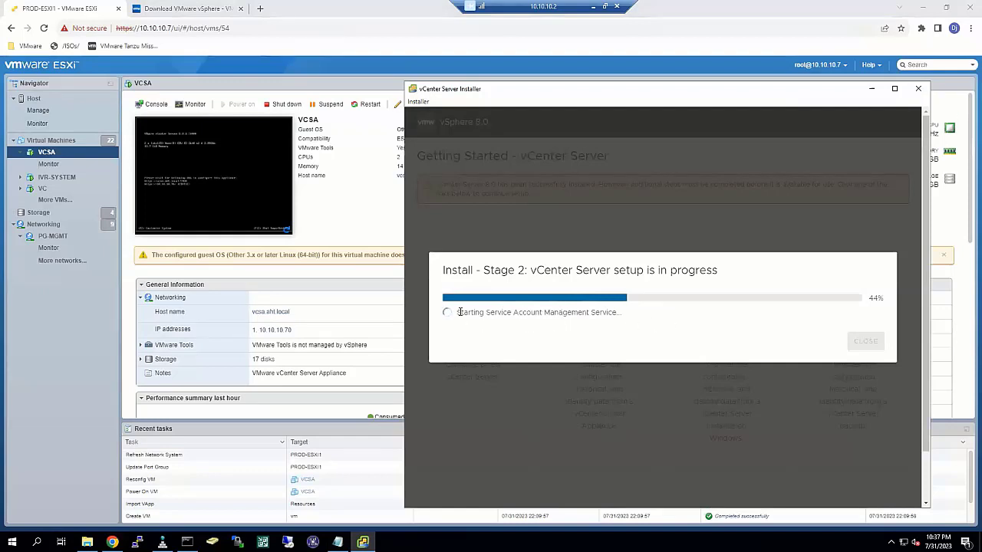
pyautogui.moveTo(483, 312); pyautogui.dragTo(623, 313)
pyautogui.click(625, 326)
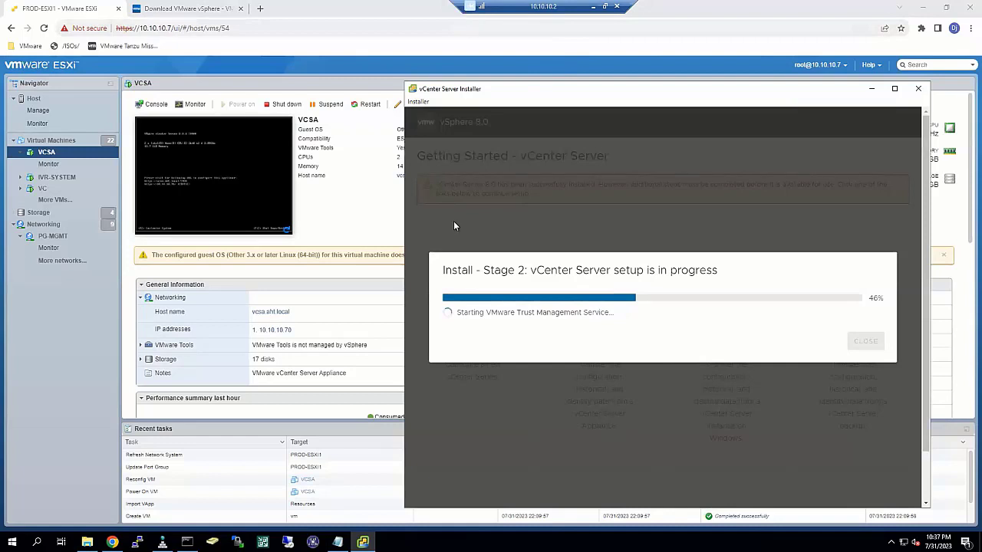
pyautogui.moveTo(458, 312); pyautogui.dragTo(624, 322)
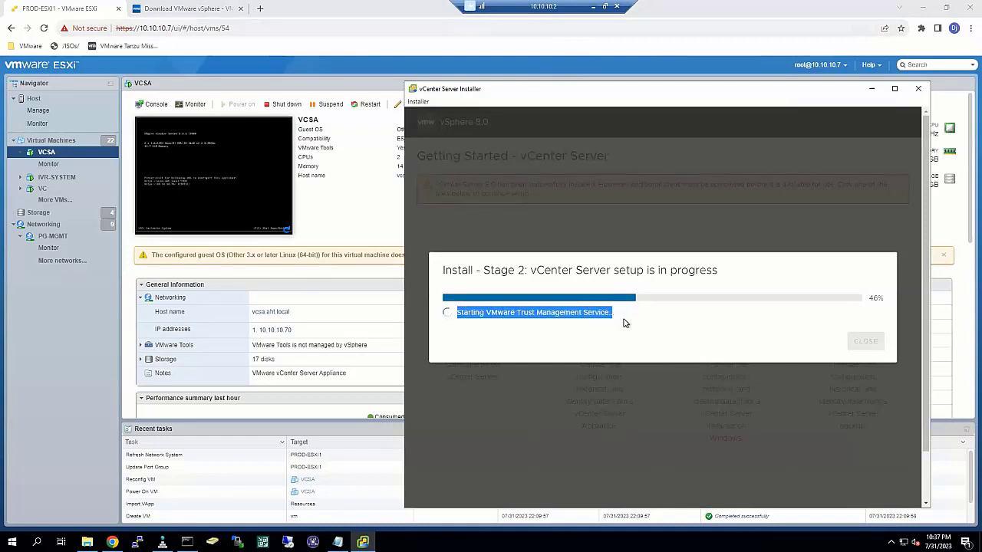
pyautogui.click(638, 320)
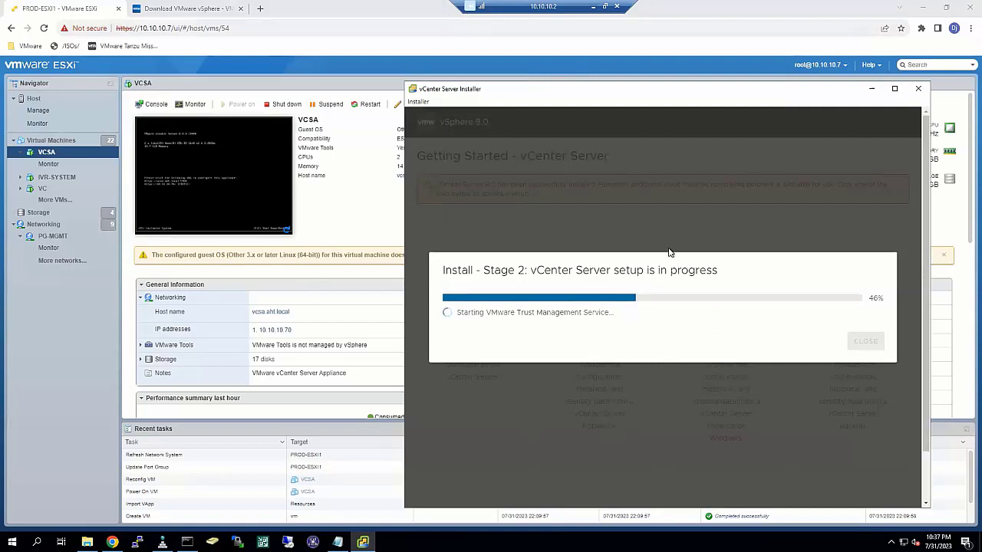